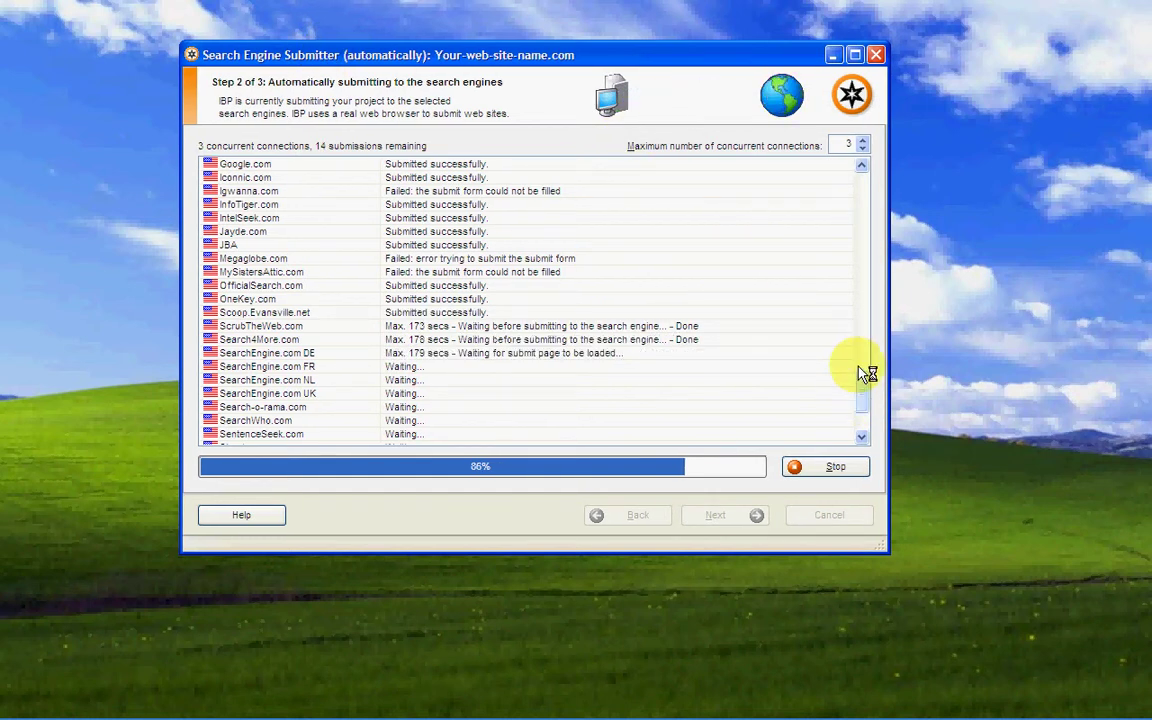
Step: Scroll the submission list to check progress as it passes 90%
drag(863, 400, 856, 239)
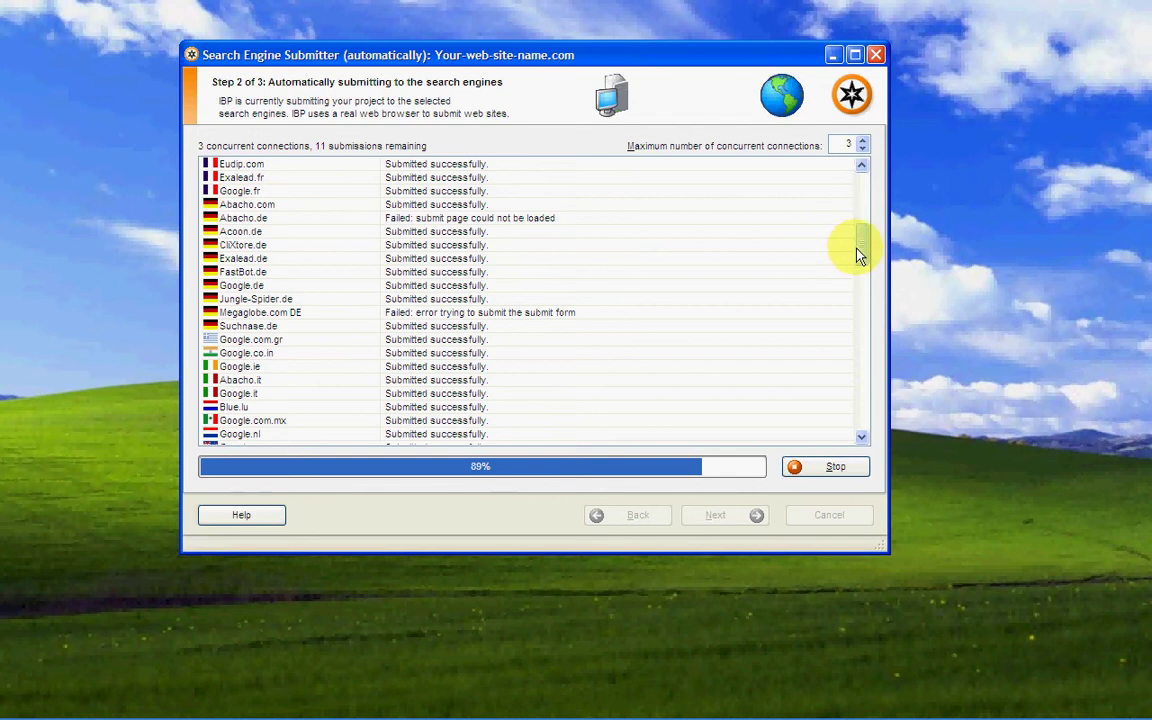
drag(864, 246, 866, 301)
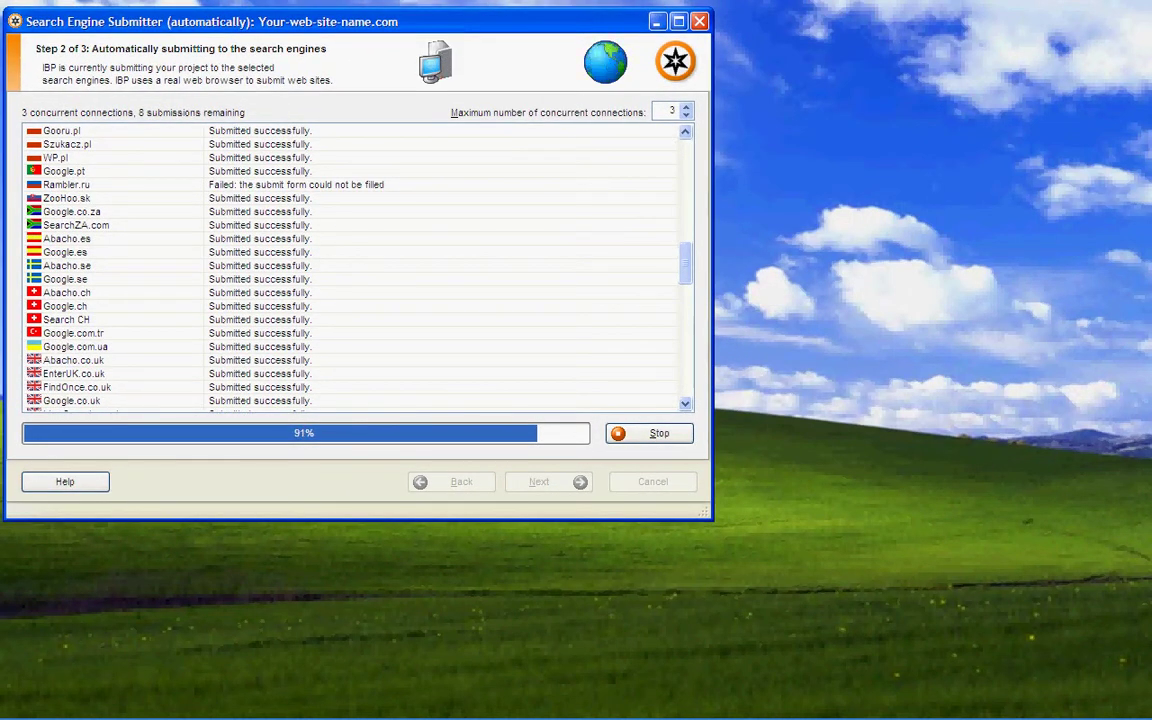
Step: Bring the IBP project window forward and place it beside the Submitter window
key(alt+Tab)
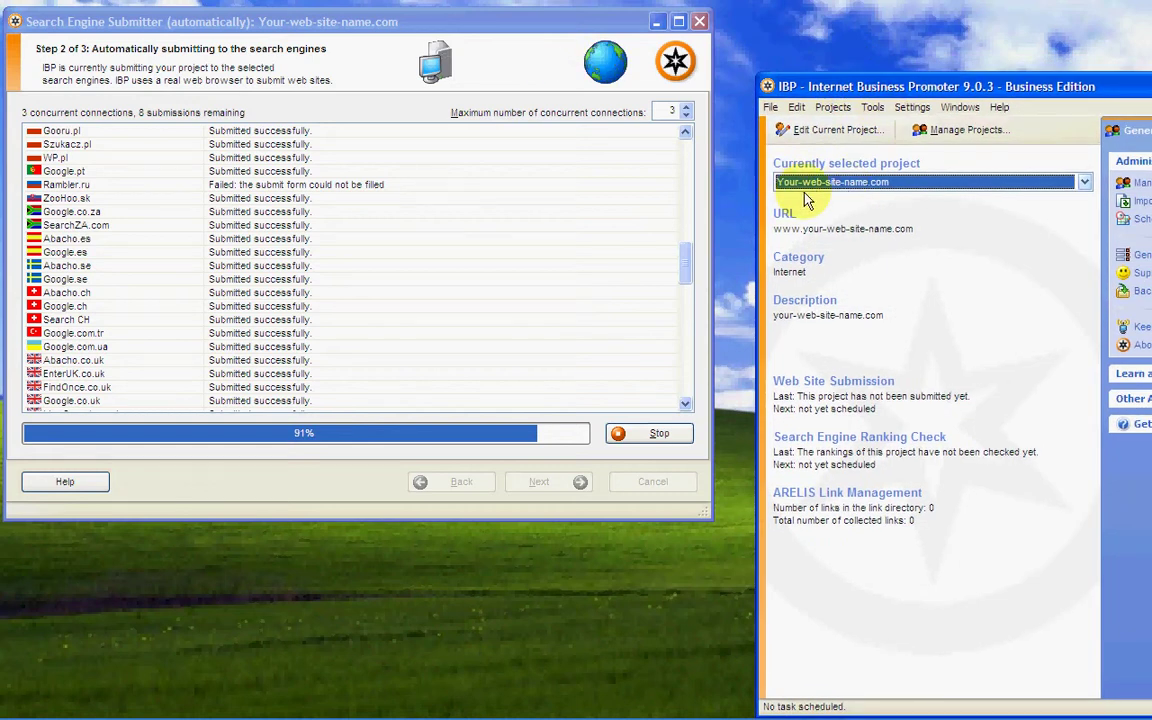
click(911, 107)
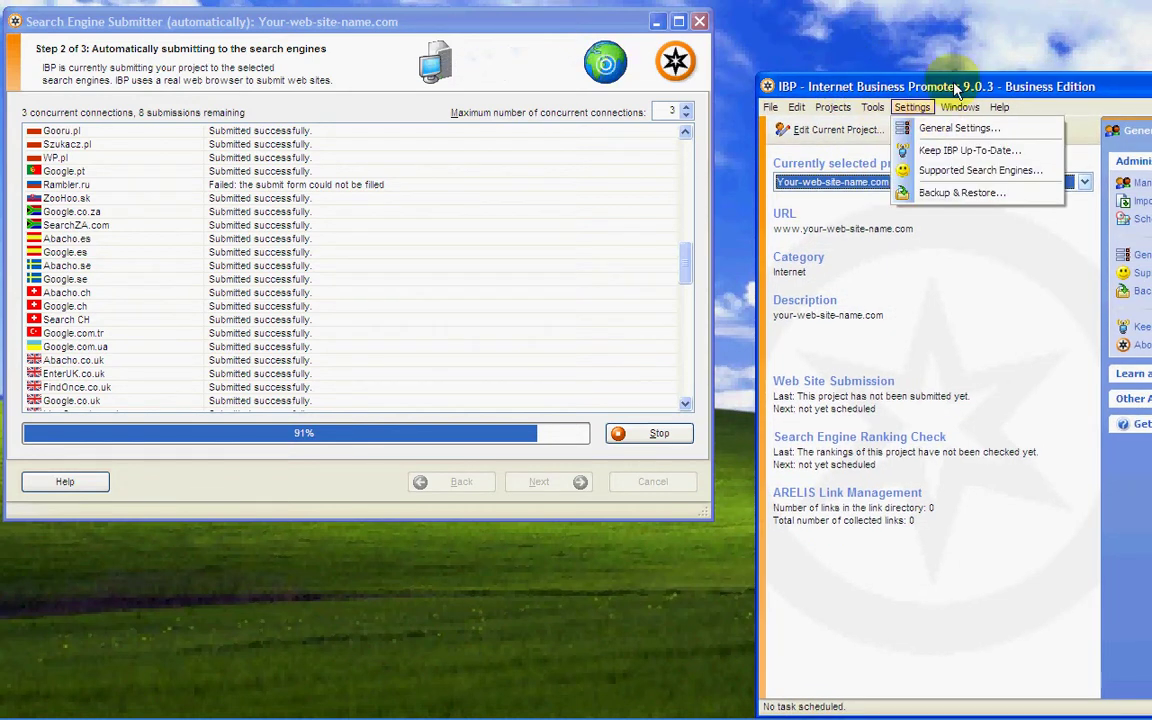
drag(955, 90, 915, 158)
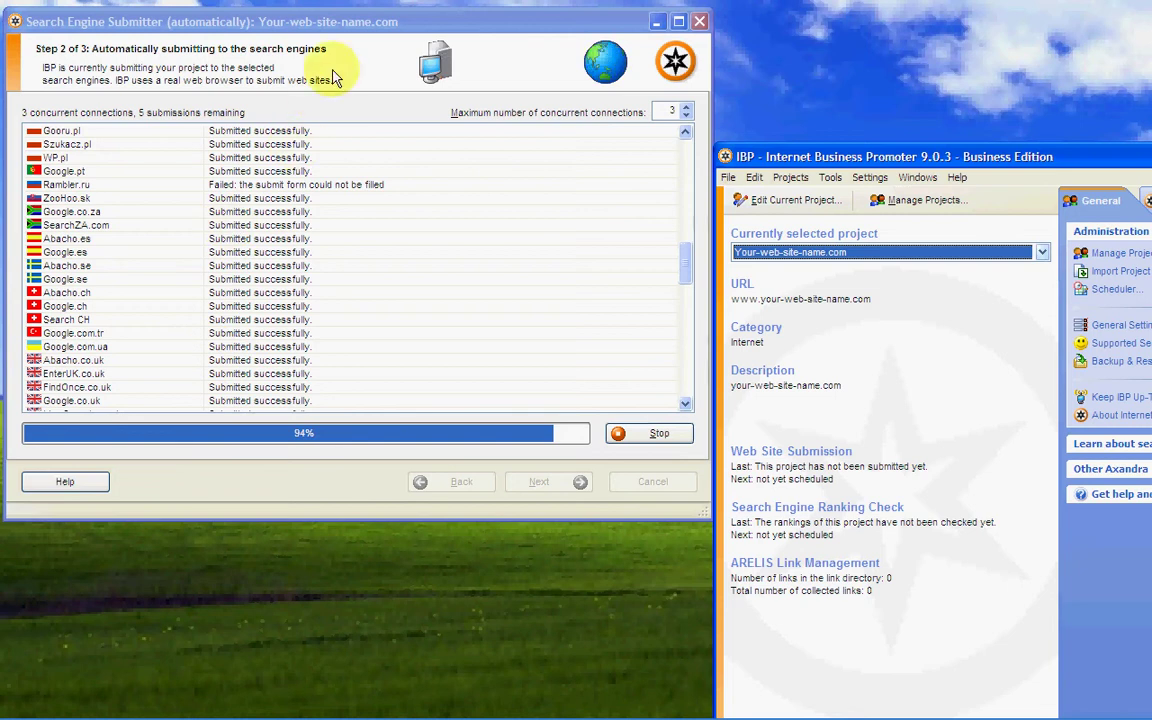
drag(350, 27, 365, 5)
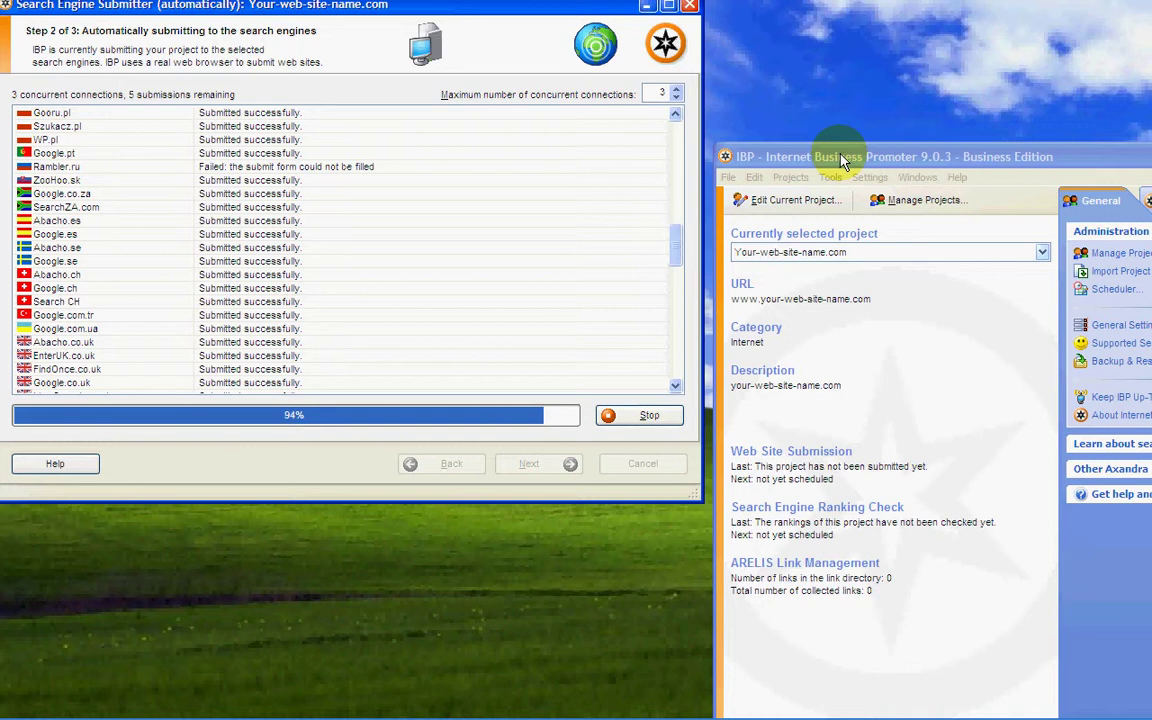
Step: Move the IBP window to the top of the screen while the submission reaches its Step 3 results
drag(843, 162, 826, 14)
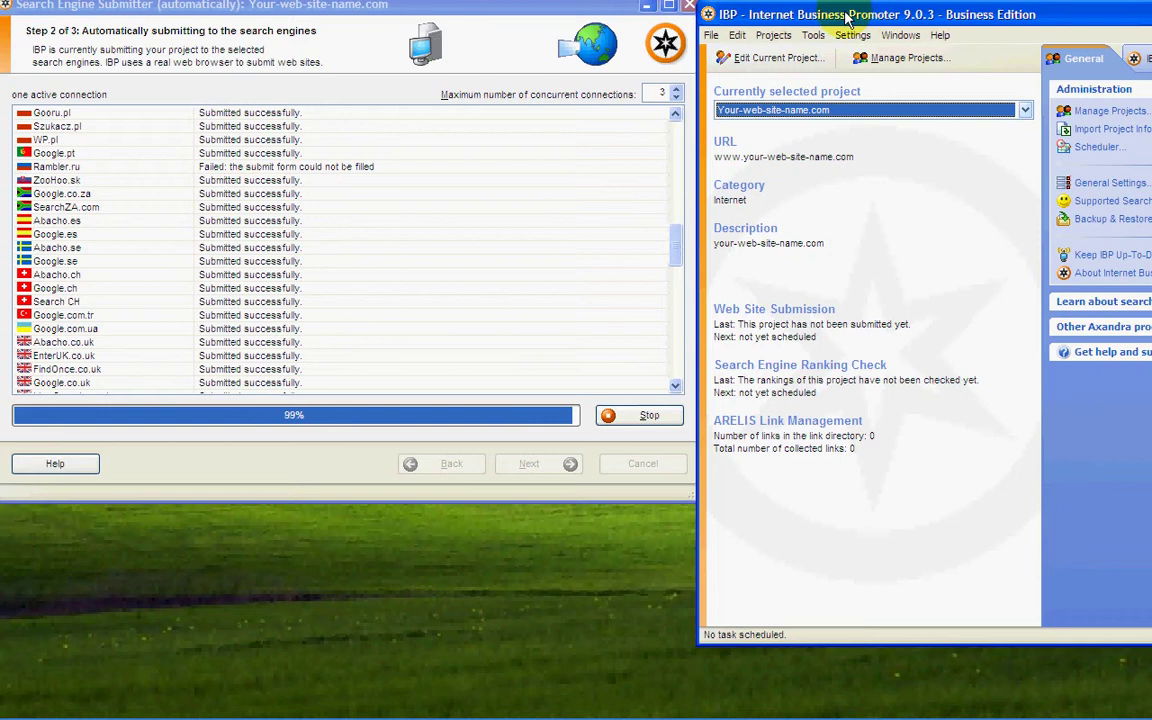
drag(845, 13, 843, 7)
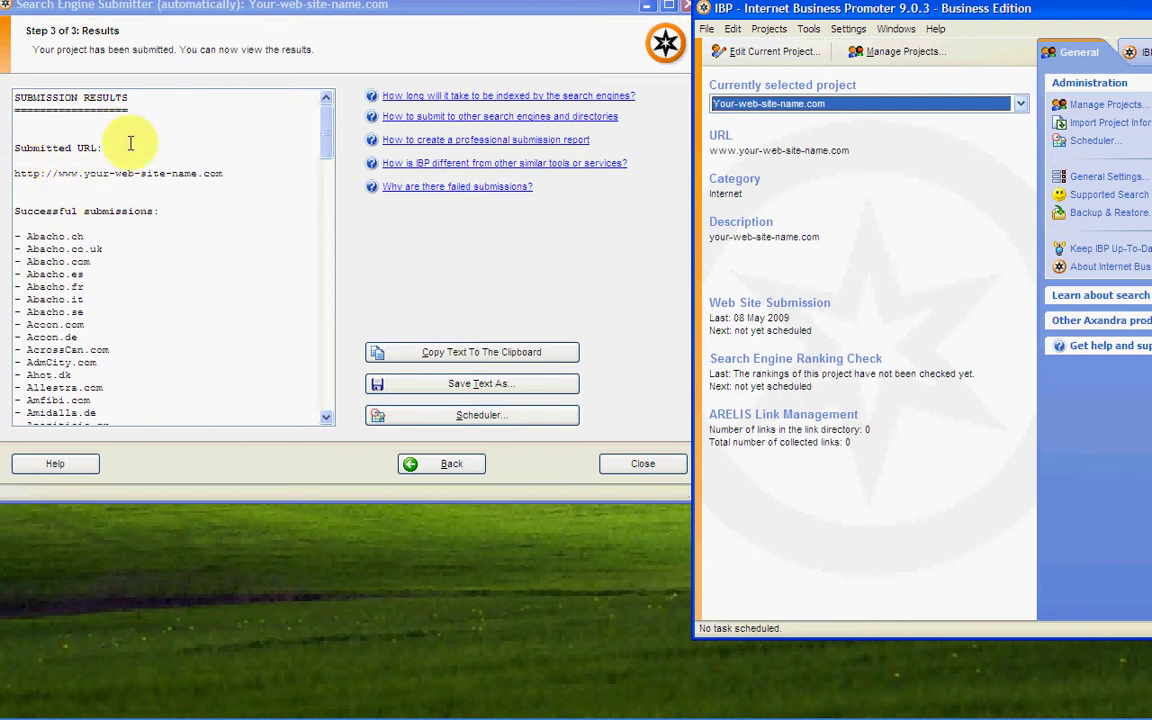
drag(325, 148, 296, 378)
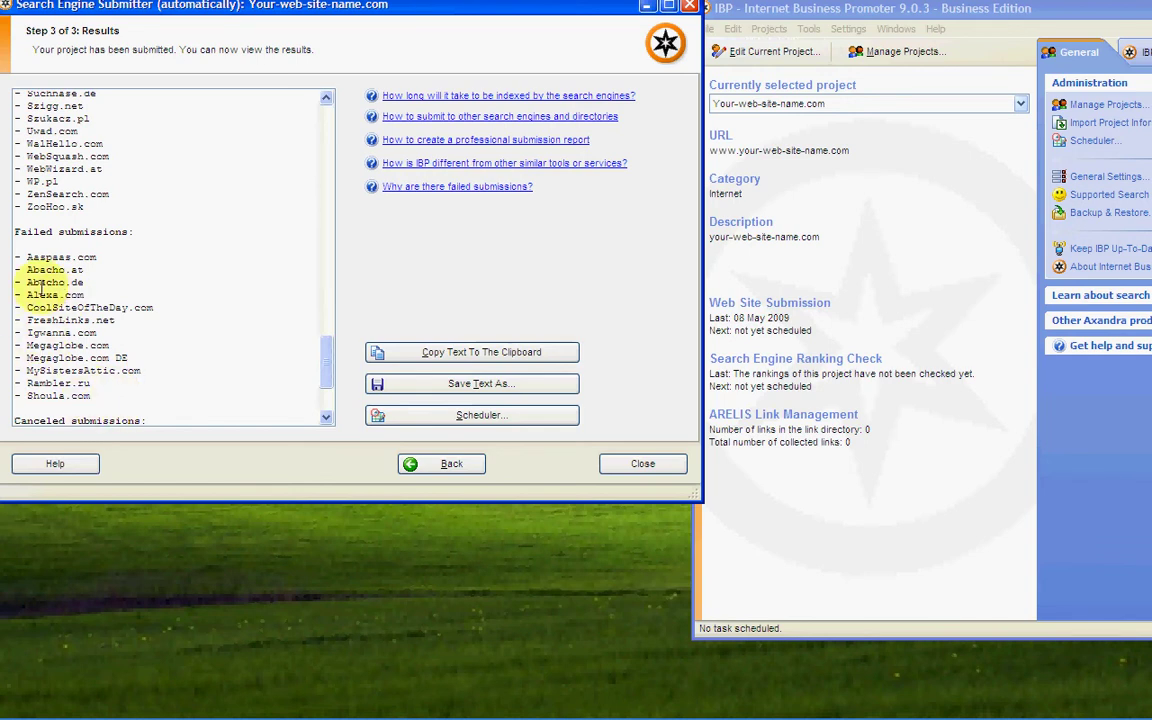
drag(330, 378, 330, 405)
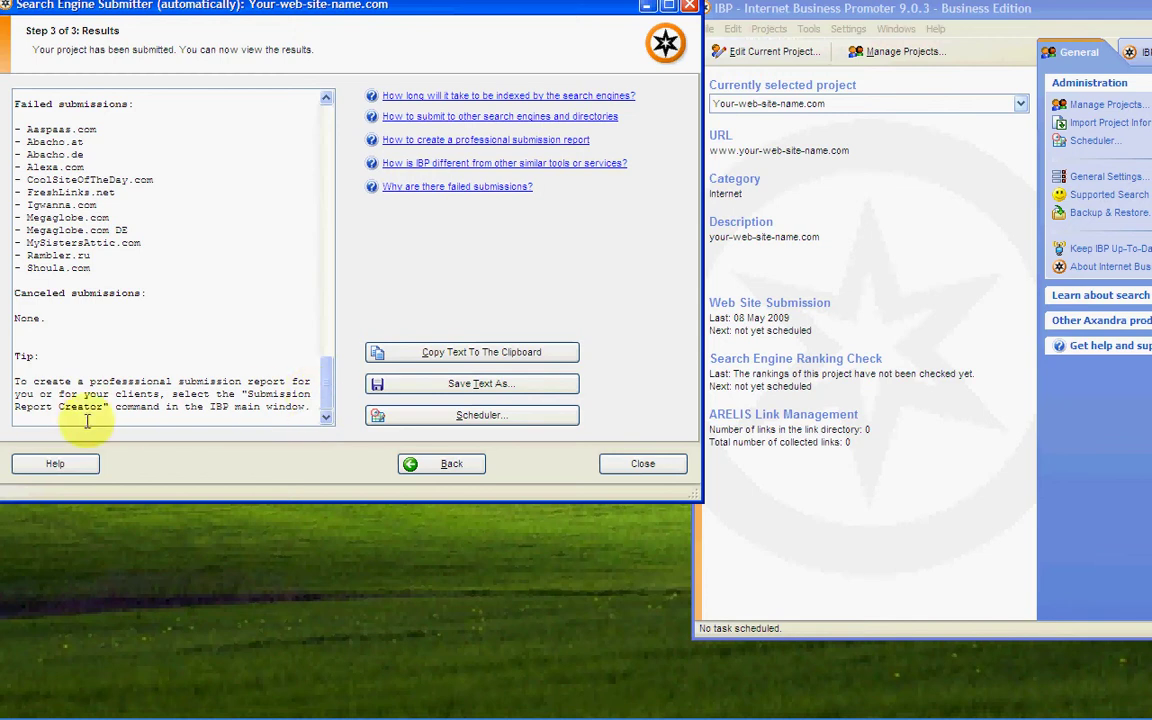
drag(330, 390, 335, 129)
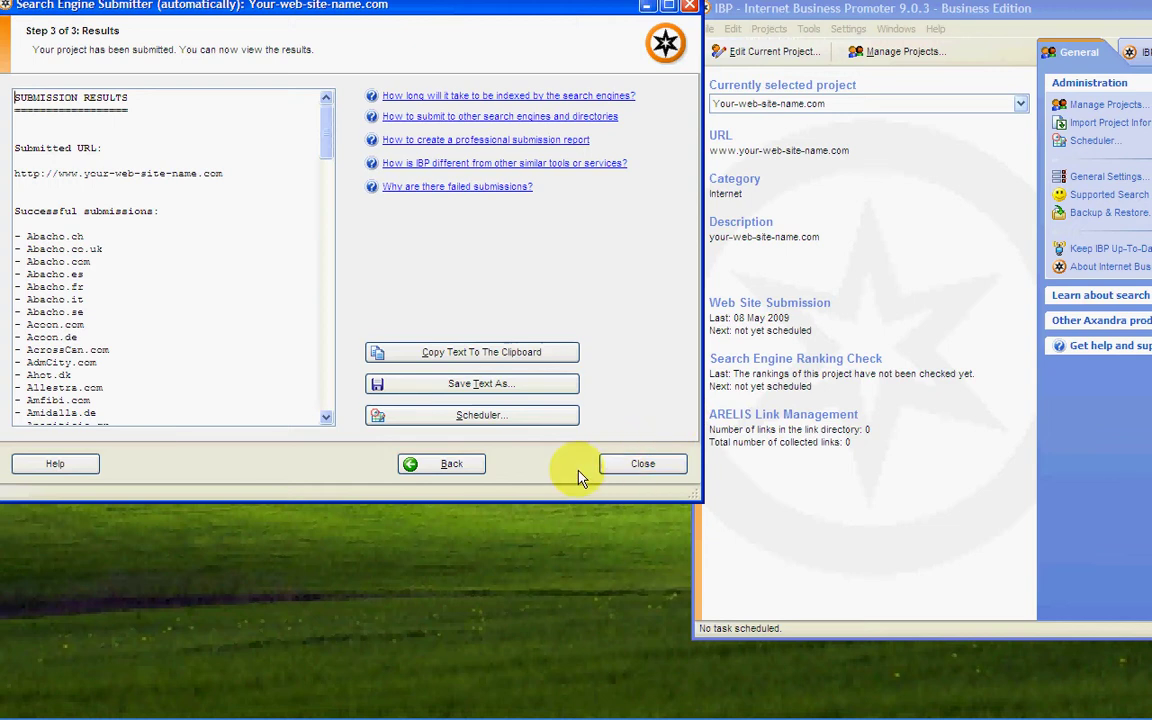
Step: Close the results report, centre the IBP window and view the IBP, ARELIS and News tabs
click(628, 464)
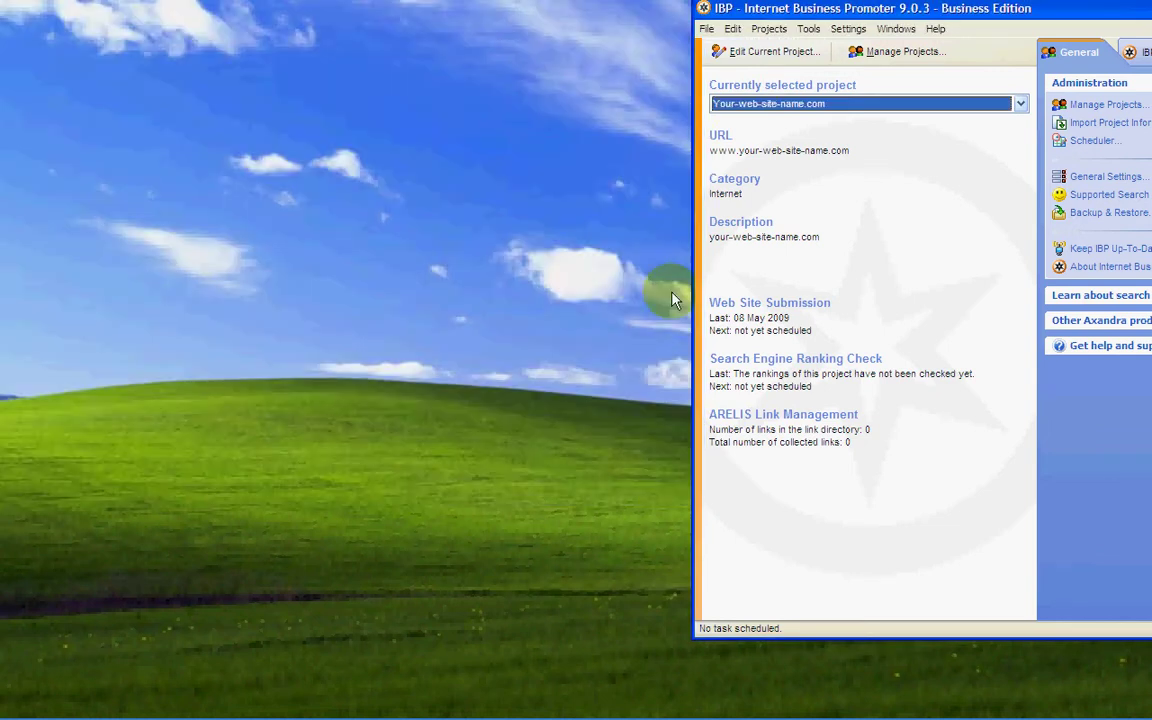
drag(774, 10, 244, 20)
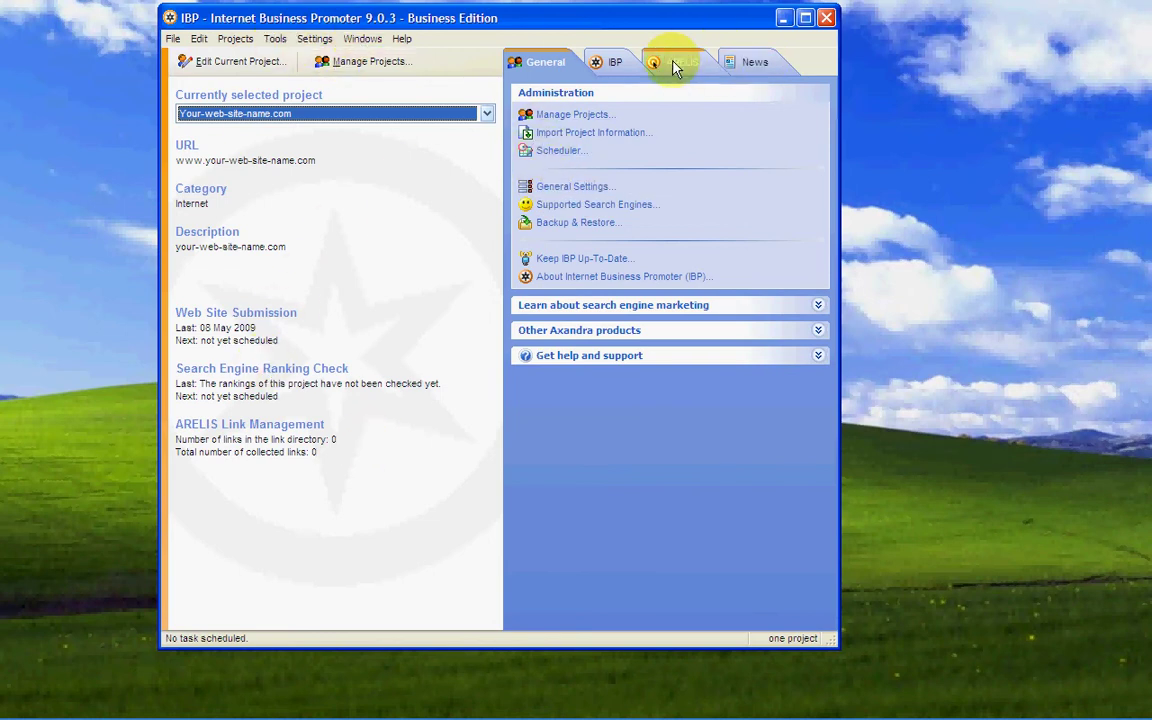
click(615, 64)
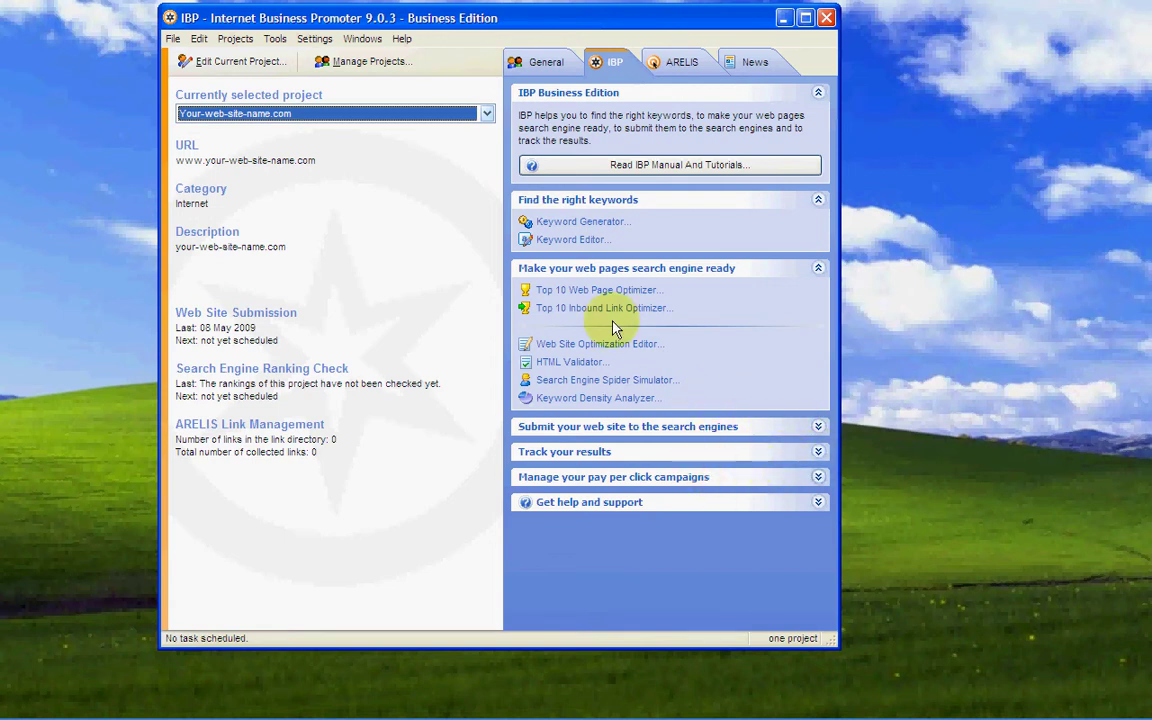
click(677, 66)
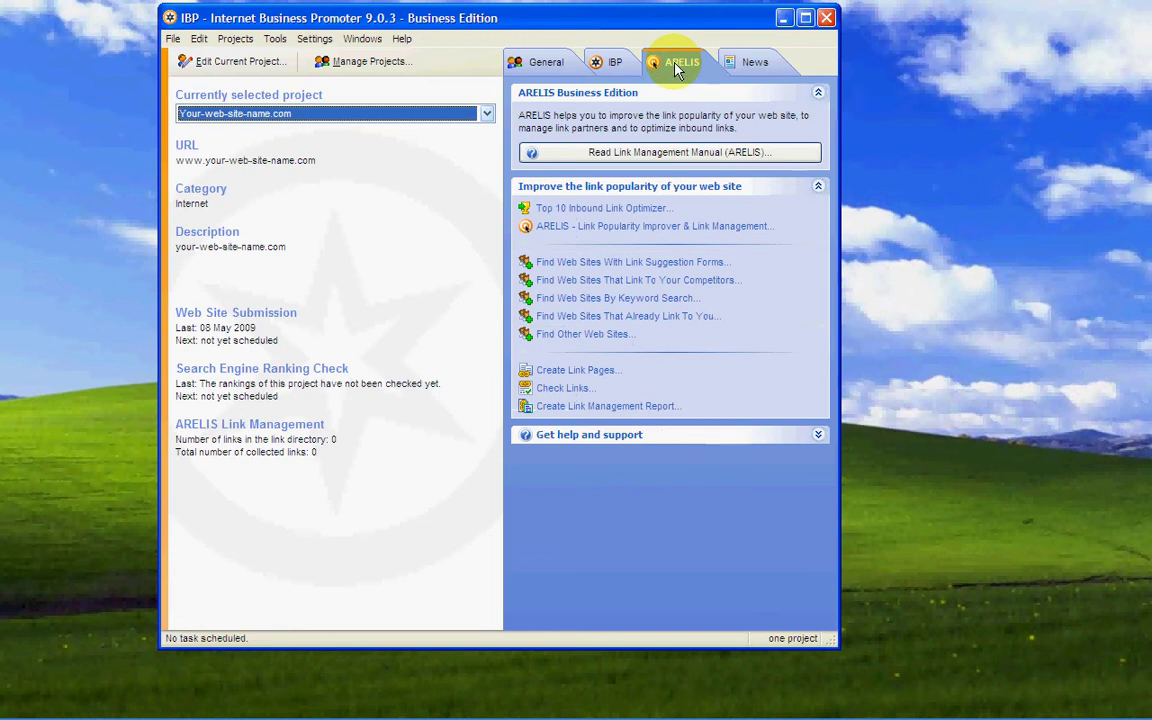
click(755, 66)
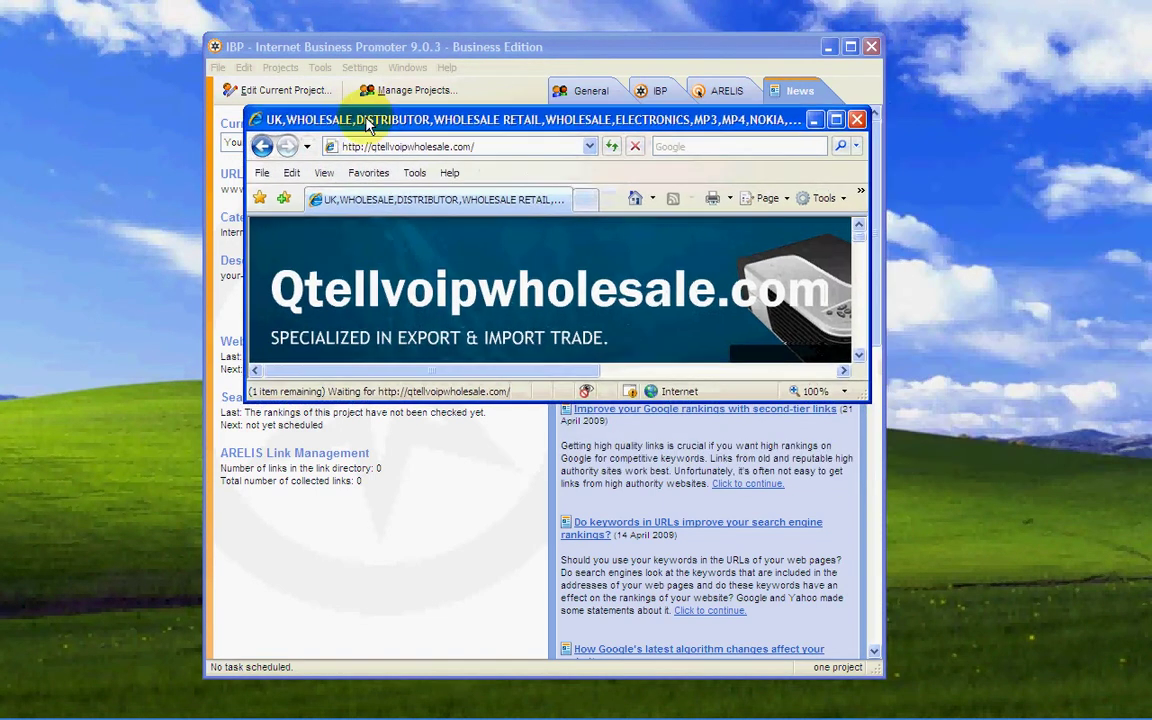
Step: Minimise IBP and maximise the qtellvoipwholesale.com store in Internet Explorer
click(850, 47)
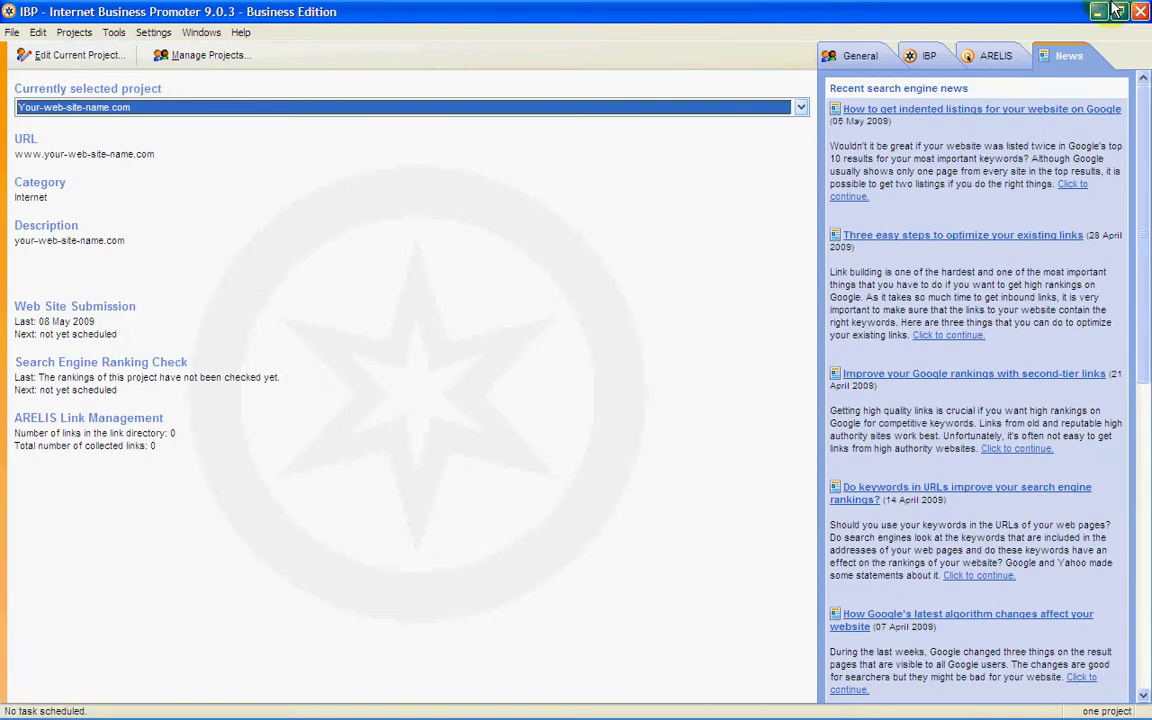
click(1098, 11)
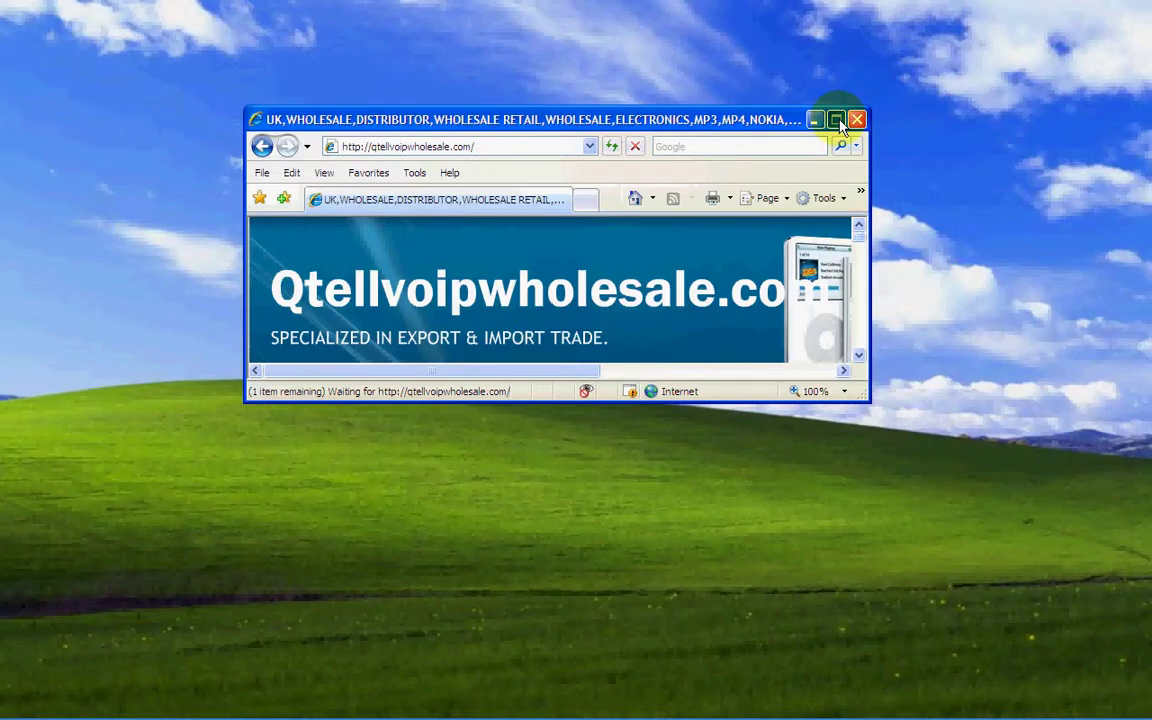
click(843, 115)
Step: Browse the store's product listings, return to the page top and place the admin window over the banner
scroll(938, 215, down, 10)
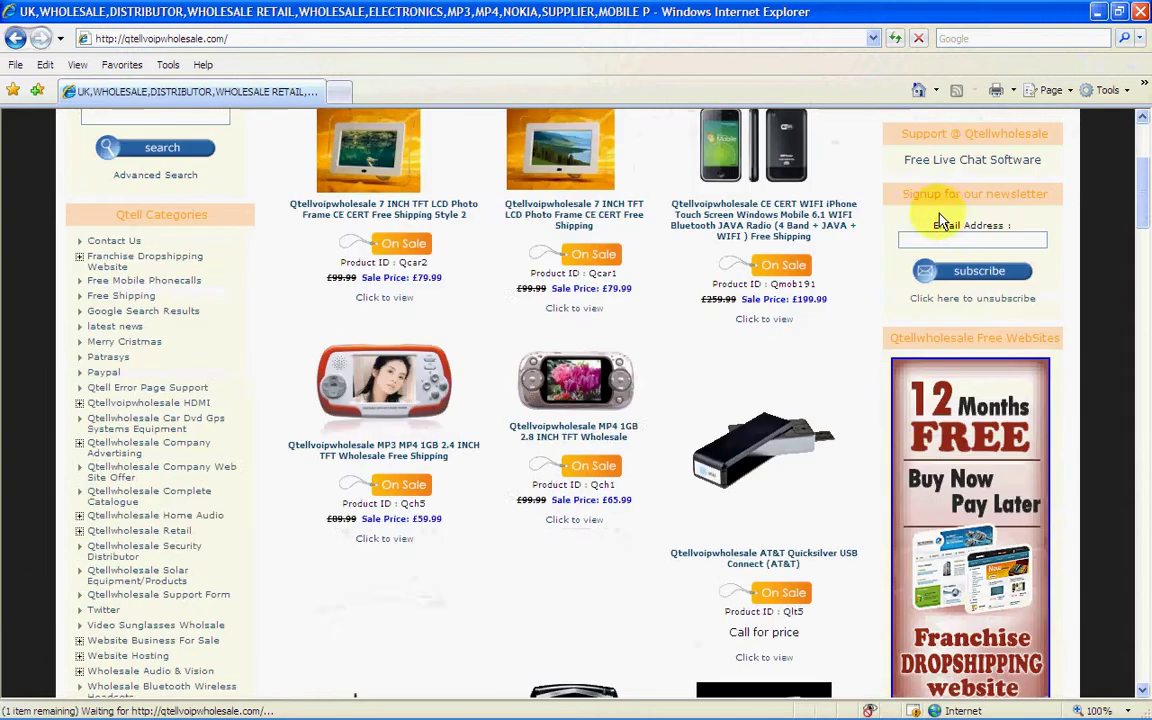
scroll(942, 220, down, 8)
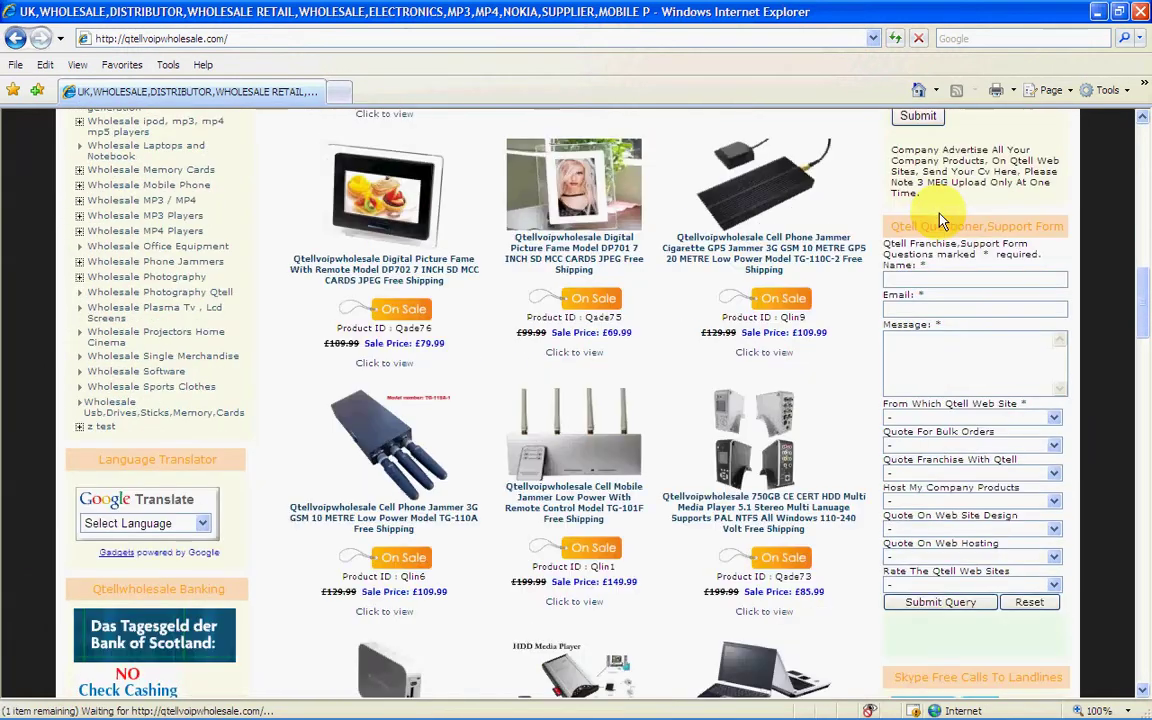
scroll(940, 222, up, 3)
scroll(940, 220, up, 3)
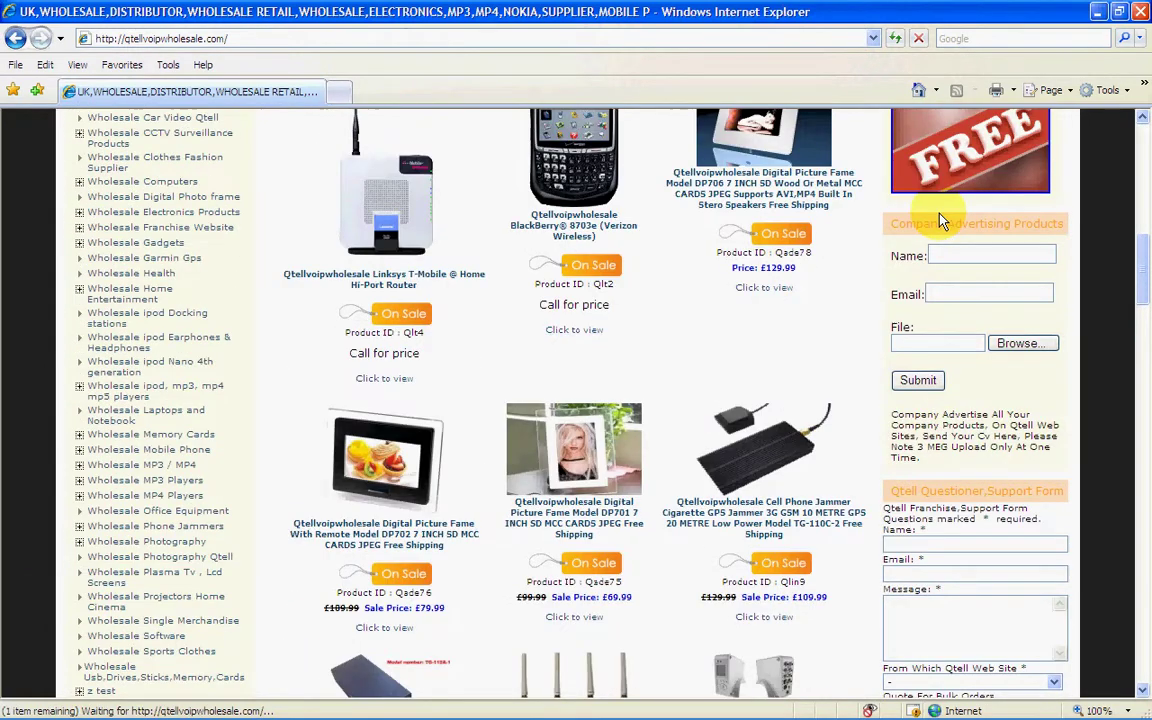
scroll(940, 220, down, 3)
scroll(940, 220, down, 6)
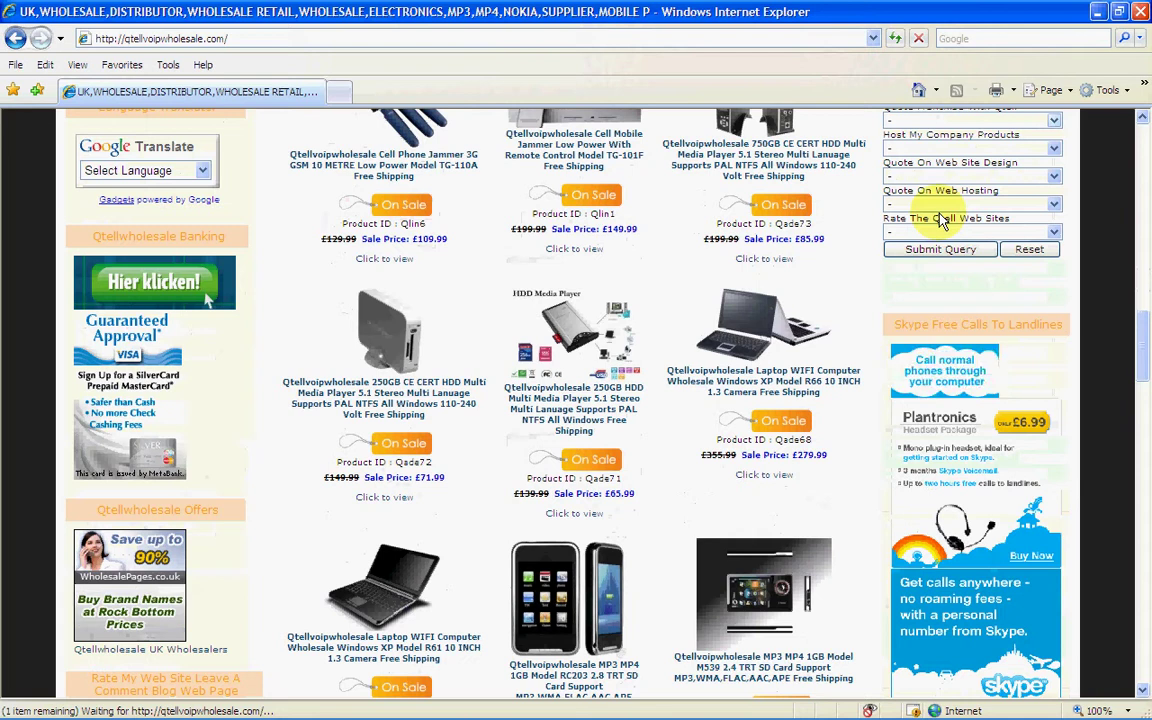
scroll(942, 220, down, 10)
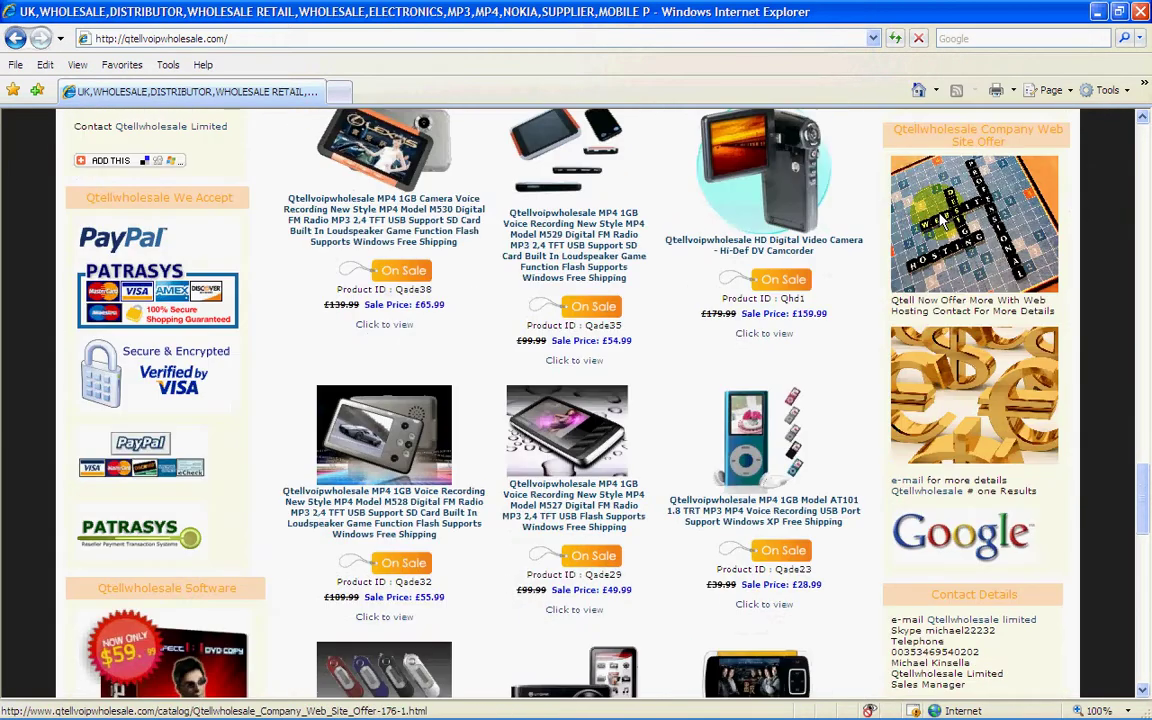
scroll(943, 221, down, 3)
scroll(943, 222, down, 5)
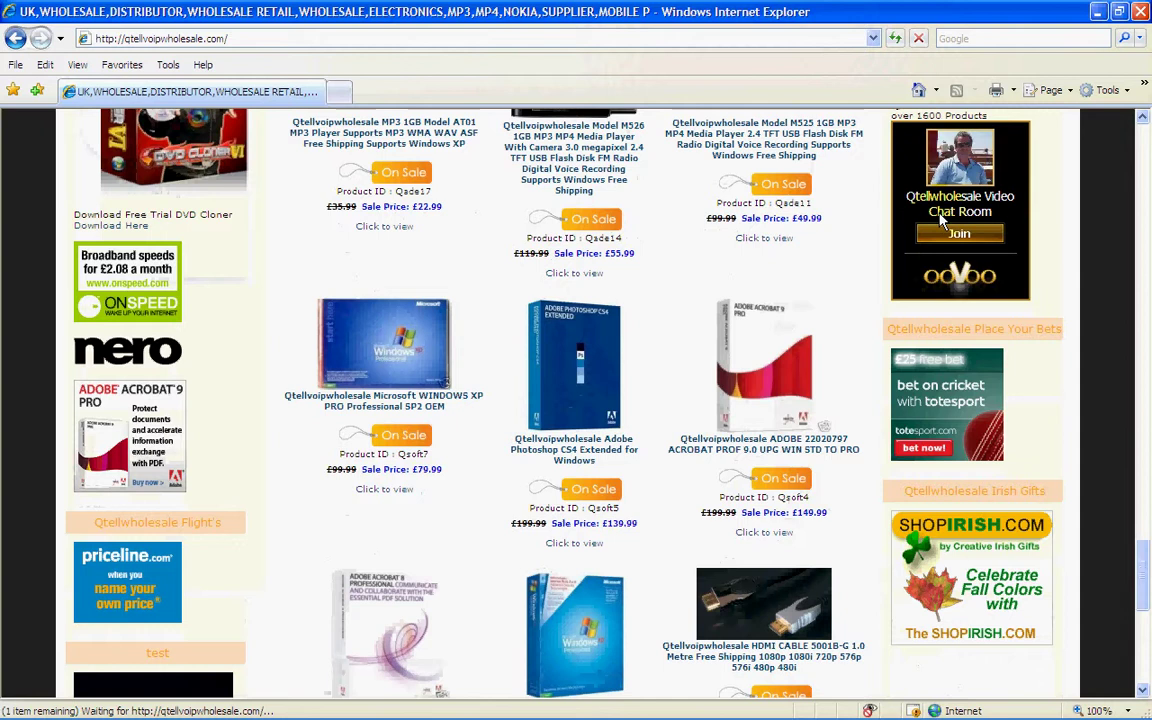
scroll(943, 222, up, 3)
scroll(943, 222, up, 1)
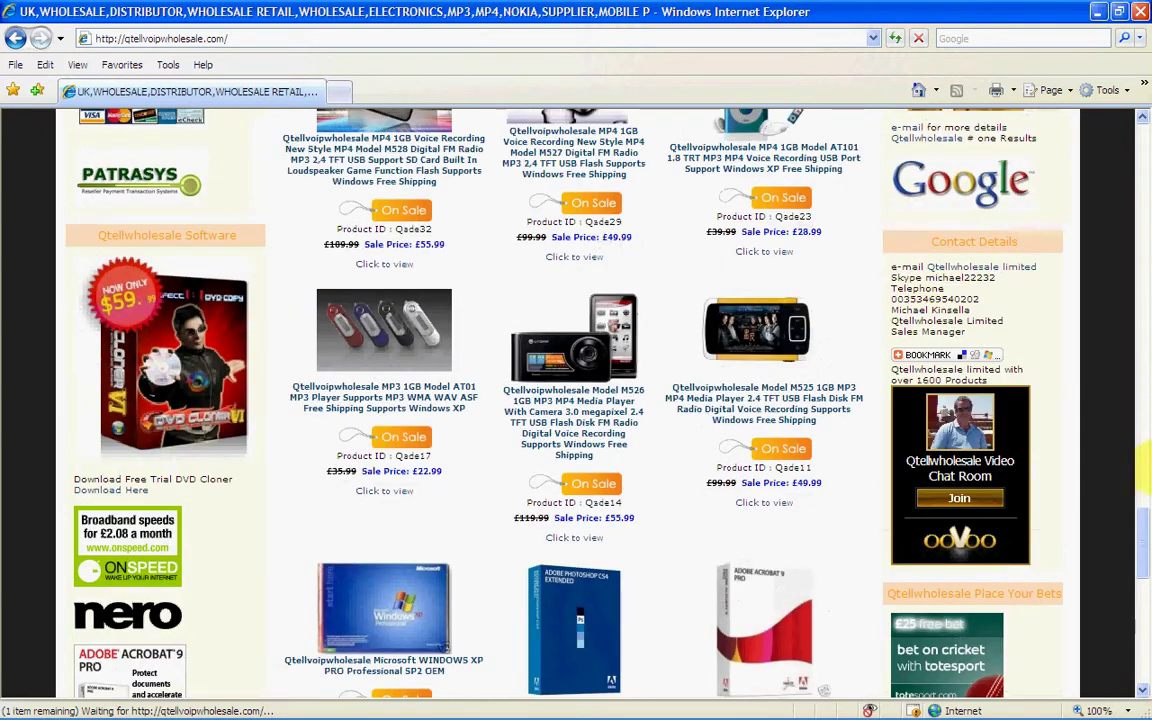
drag(1145, 545, 1145, 150)
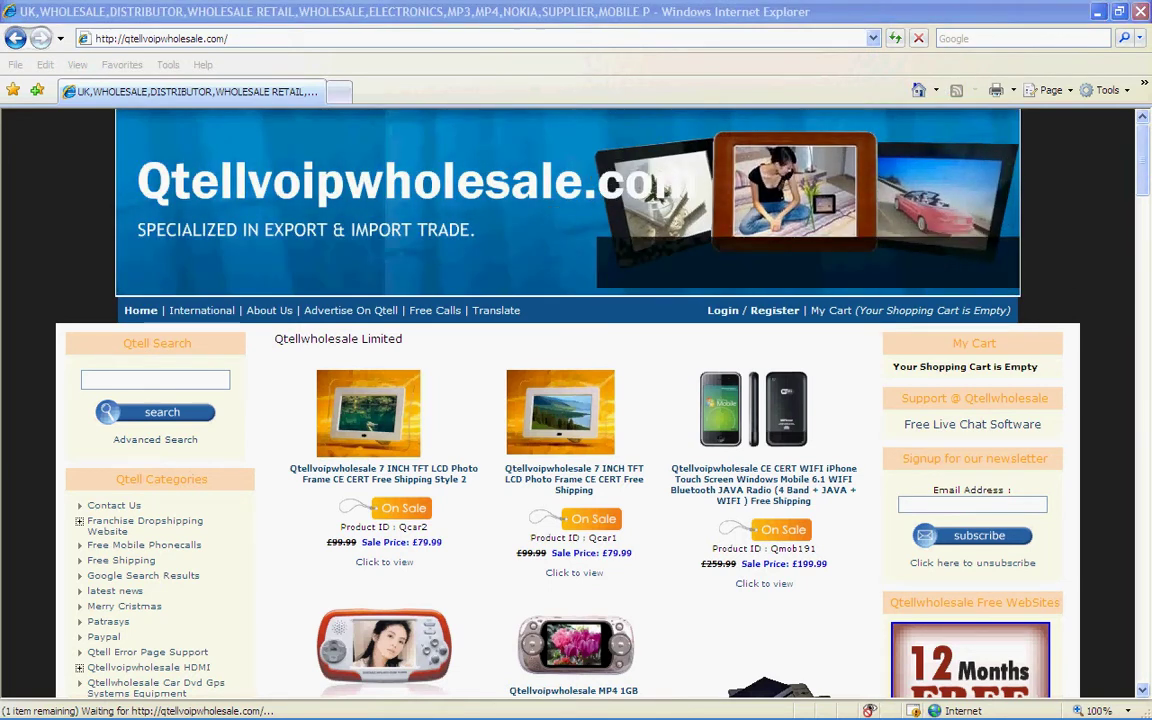
drag(1136, 265, 710, 138)
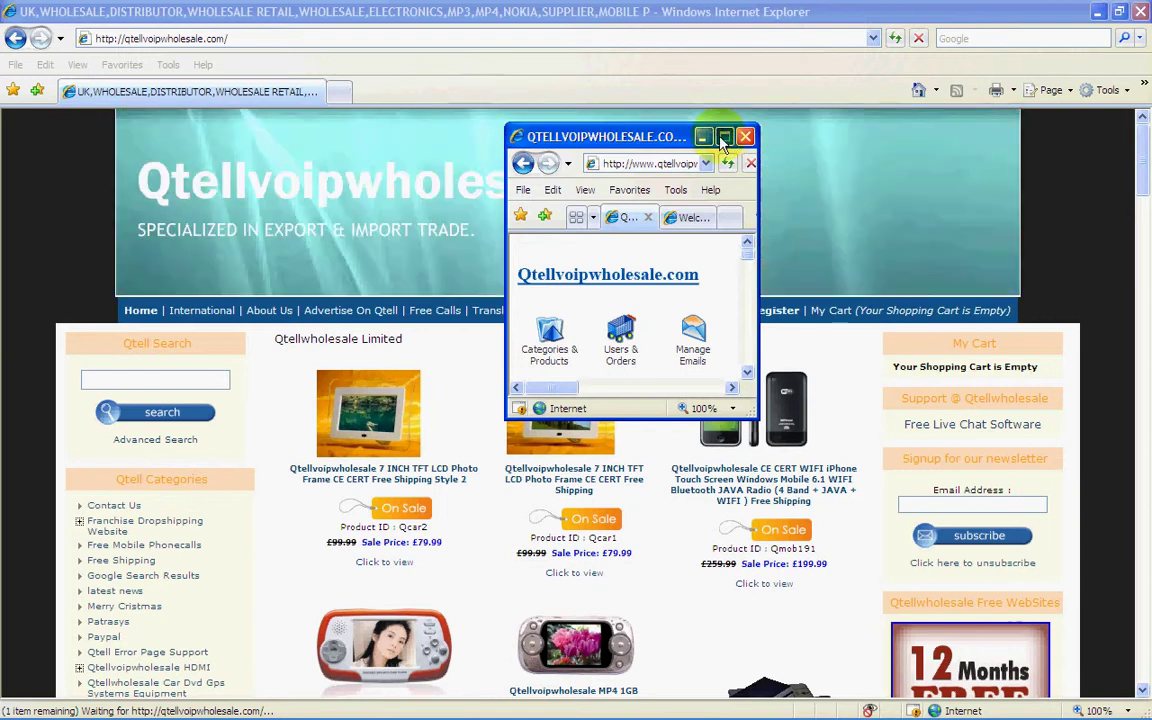
Step: Maximise the Administrator Area and scroll through the Manage Catalog Categories list
click(724, 137)
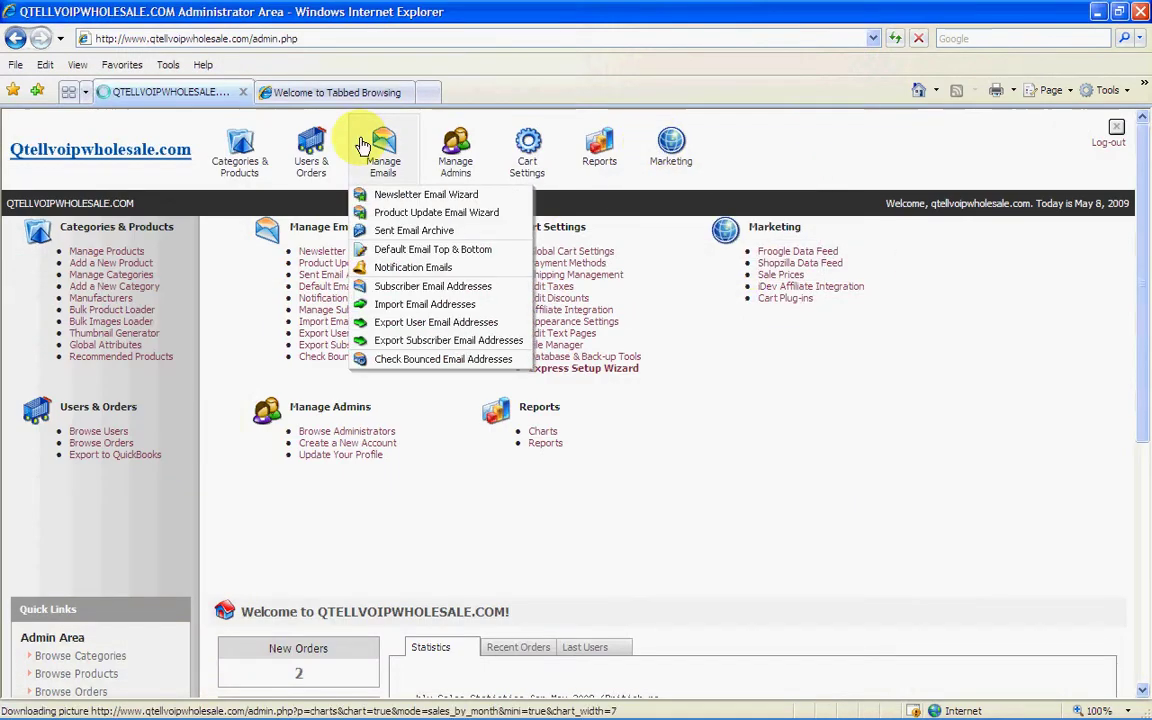
mouse_move(262, 140)
mouse_move(302, 158)
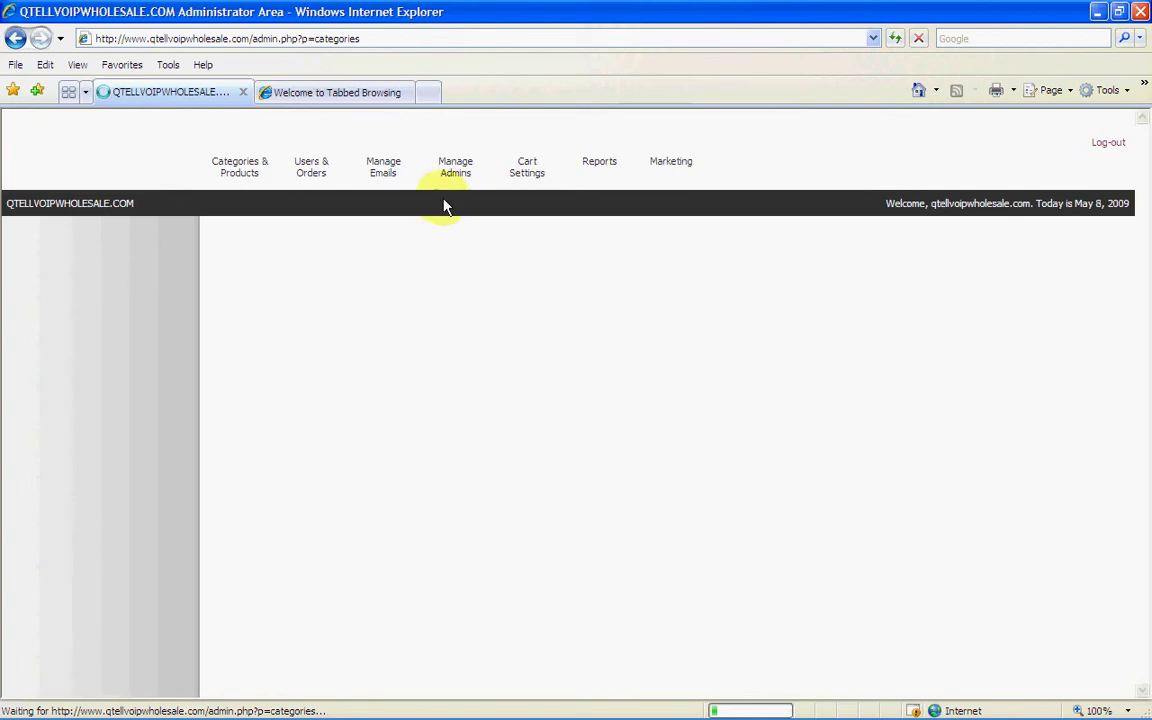
mouse_move(447, 170)
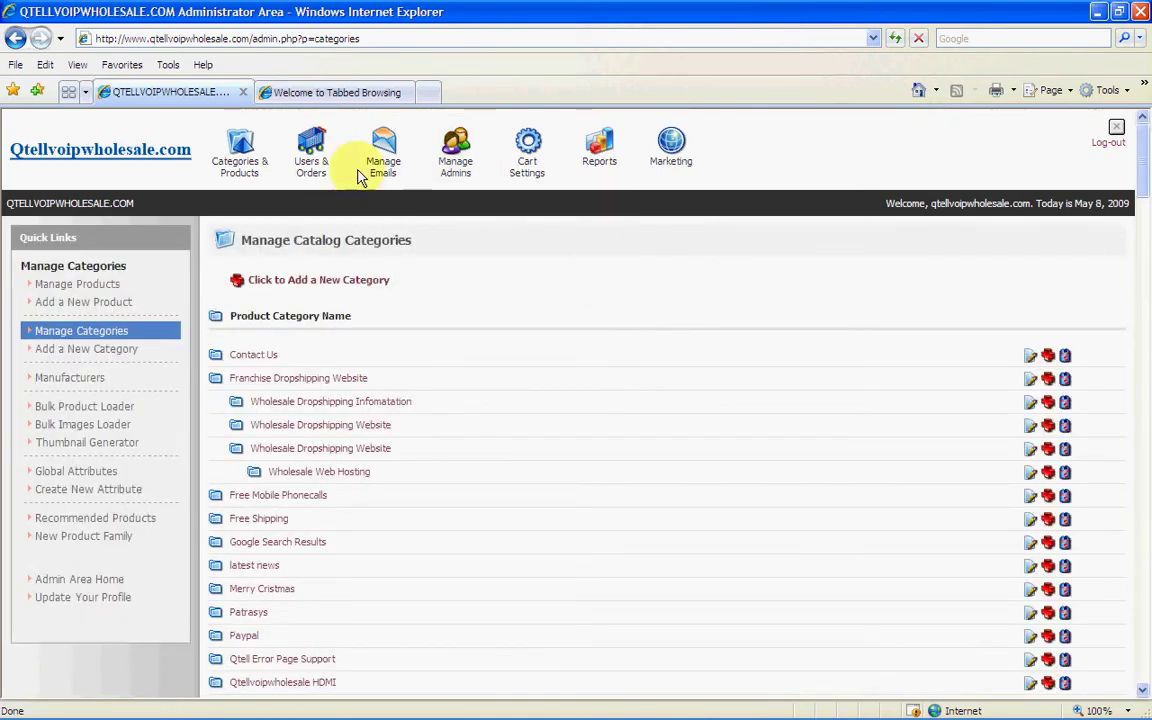
mouse_move(383, 155)
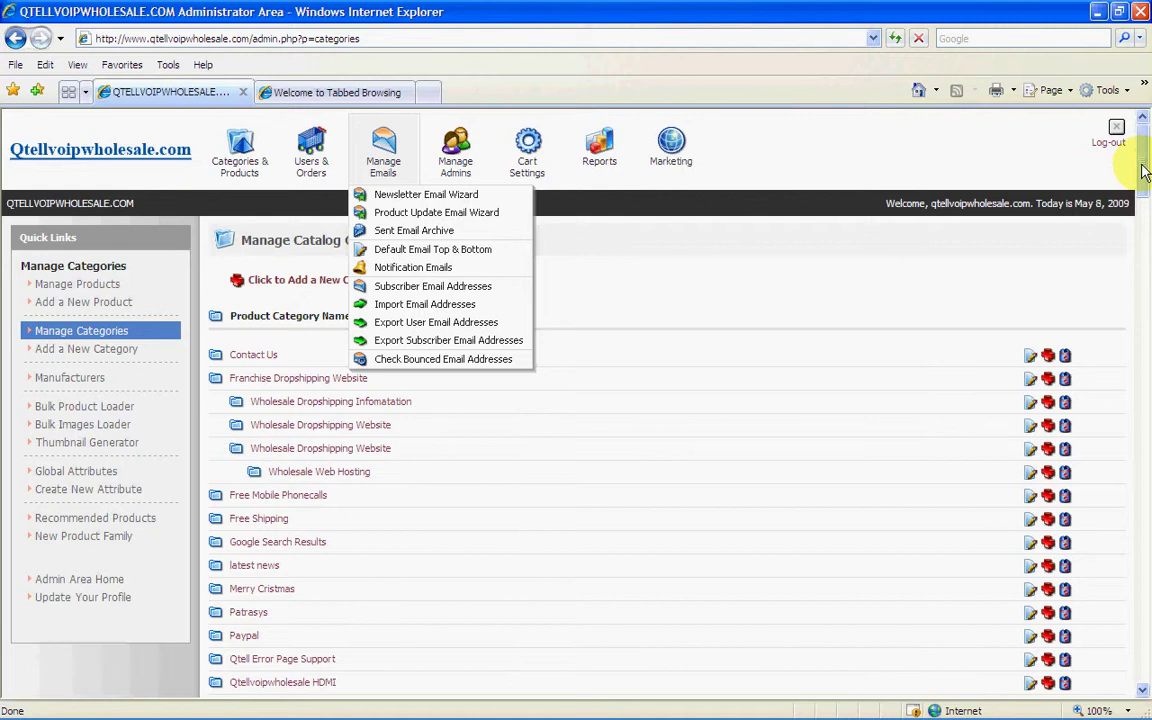
drag(1145, 172, 1146, 308)
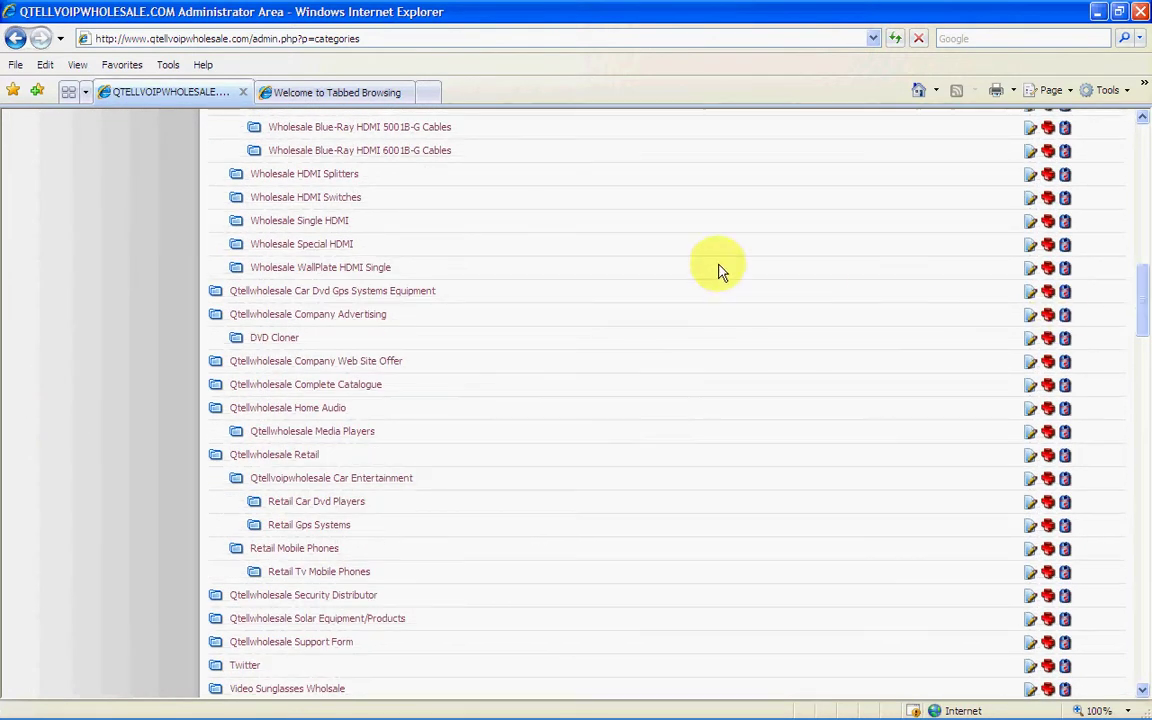
Step: Open Qtellwholesale Media Players for editing and review its header, meta keywords, title and description
click(280, 437)
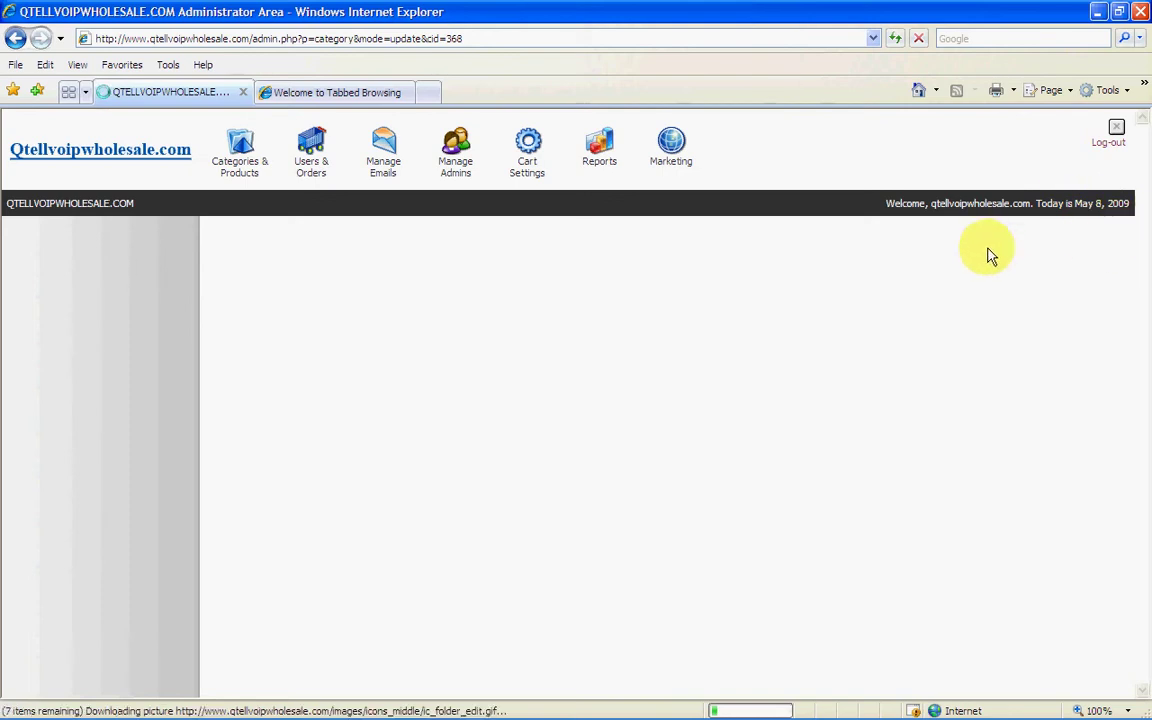
drag(1145, 265, 1136, 377)
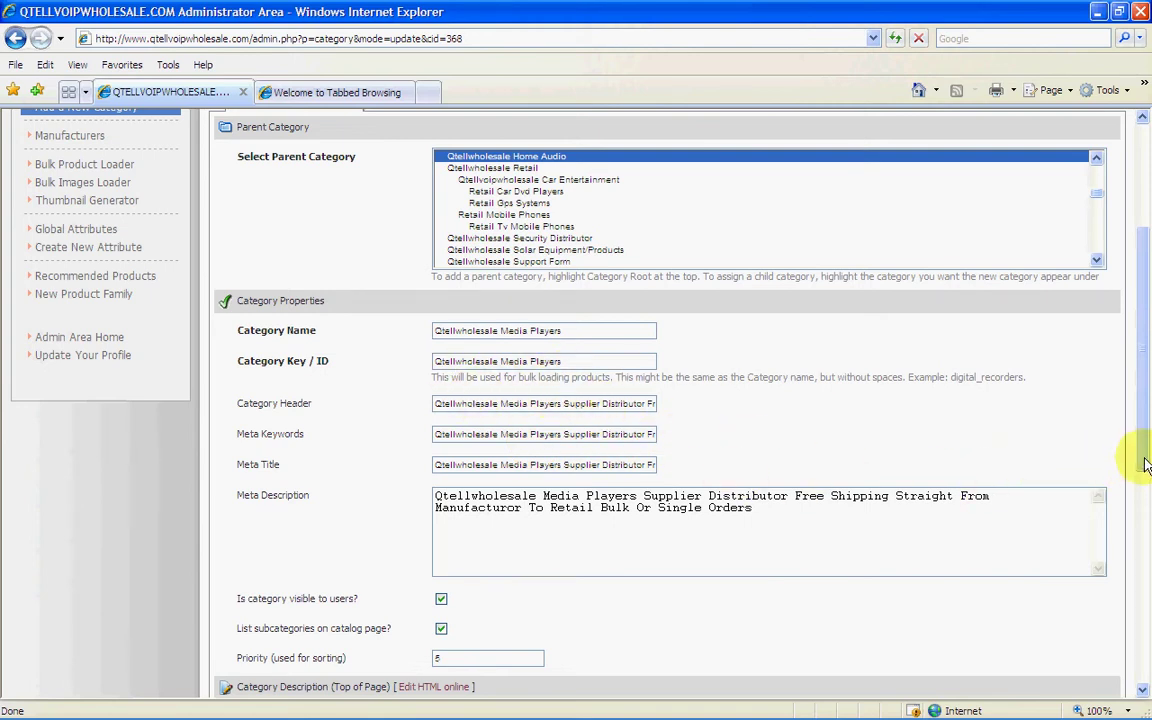
drag(1147, 465, 1131, 352)
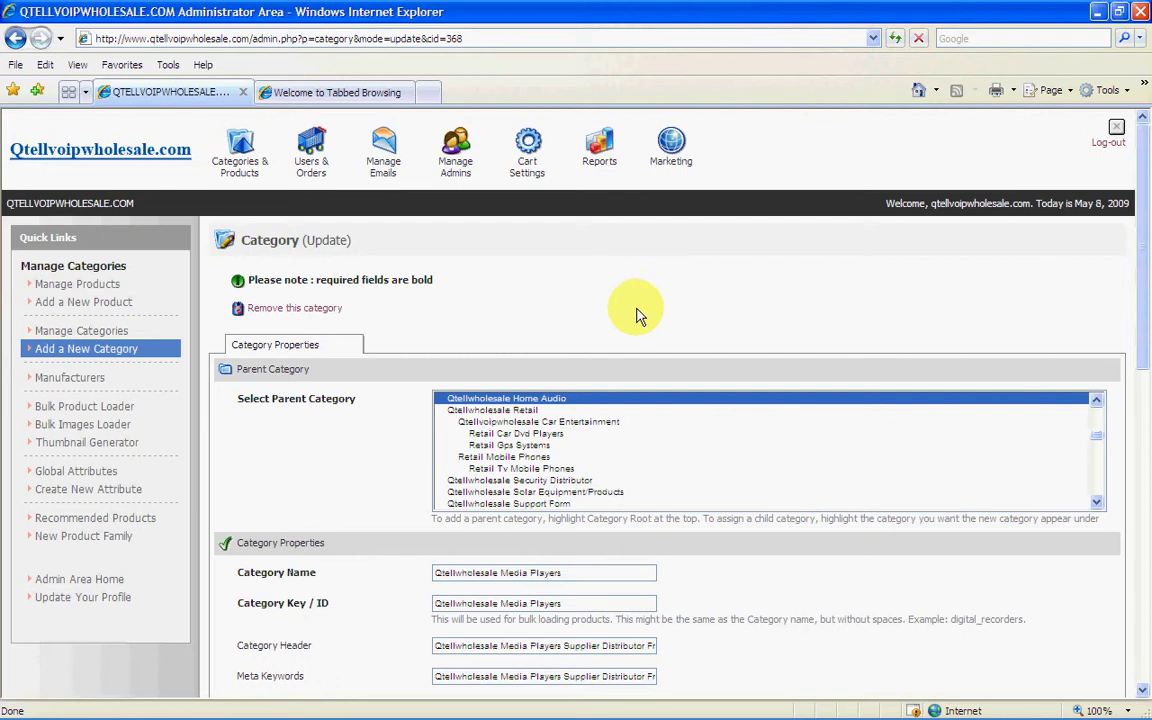
mouse_move(458, 134)
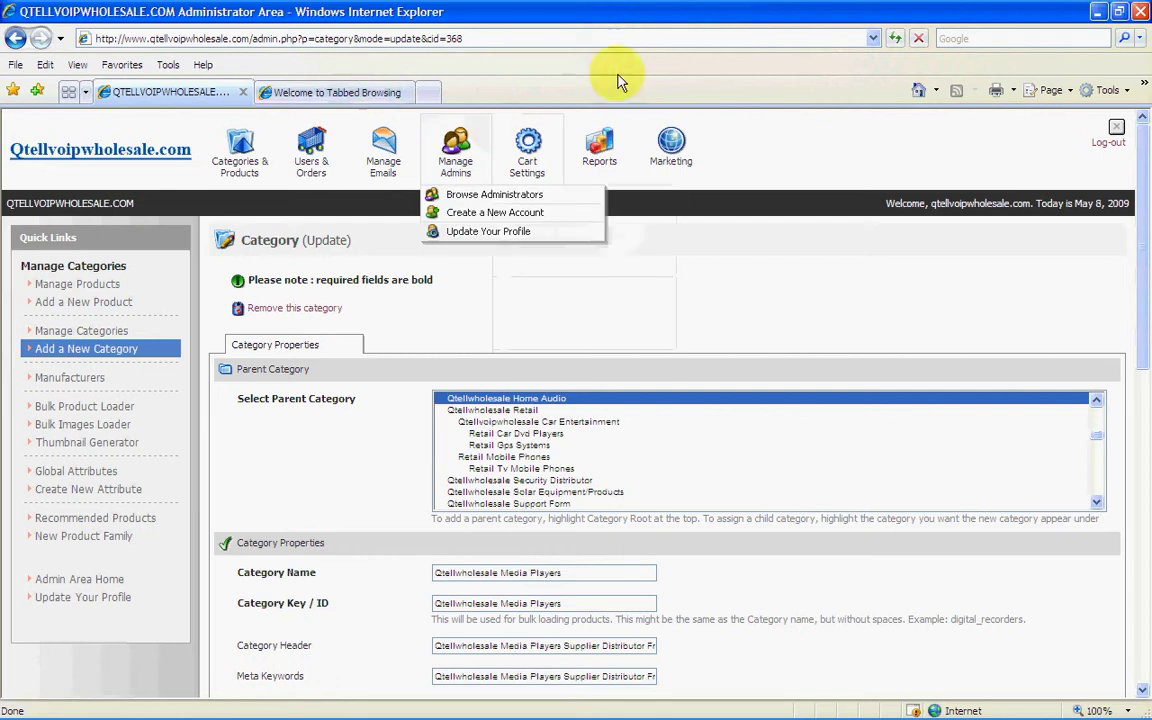
Step: Shrink the admin window and move it aside, then bring the store forward and refresh its home page
click(1120, 12)
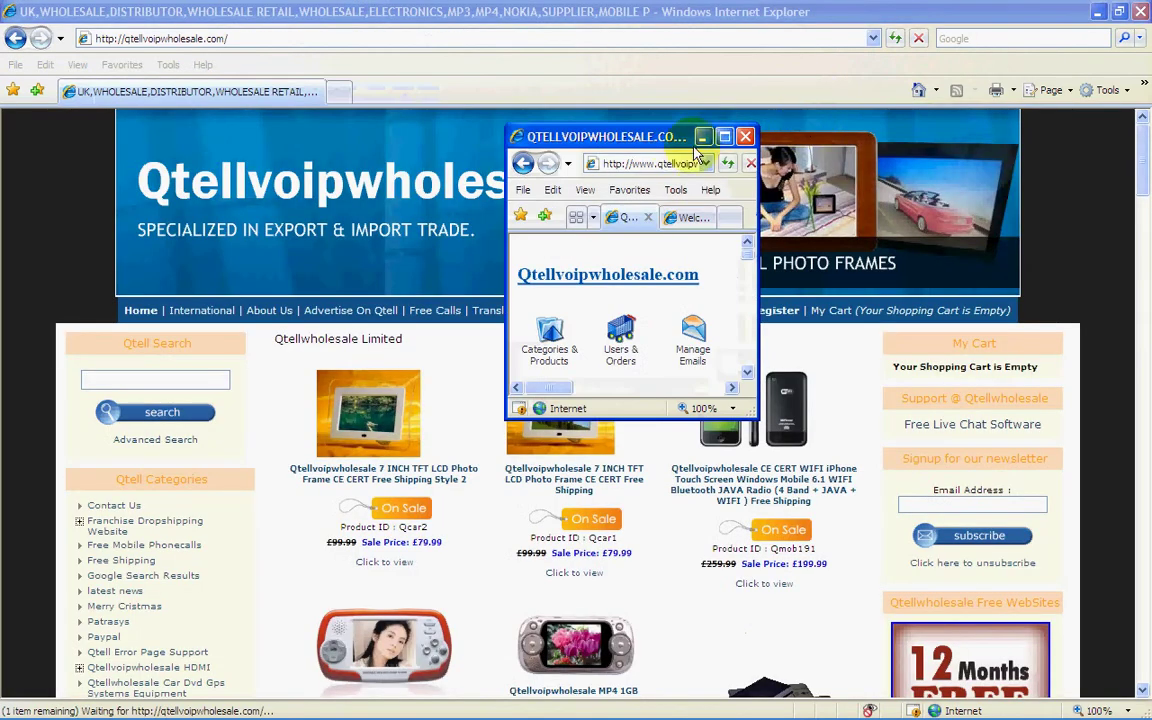
drag(676, 136, 1058, 136)
click(1030, 330)
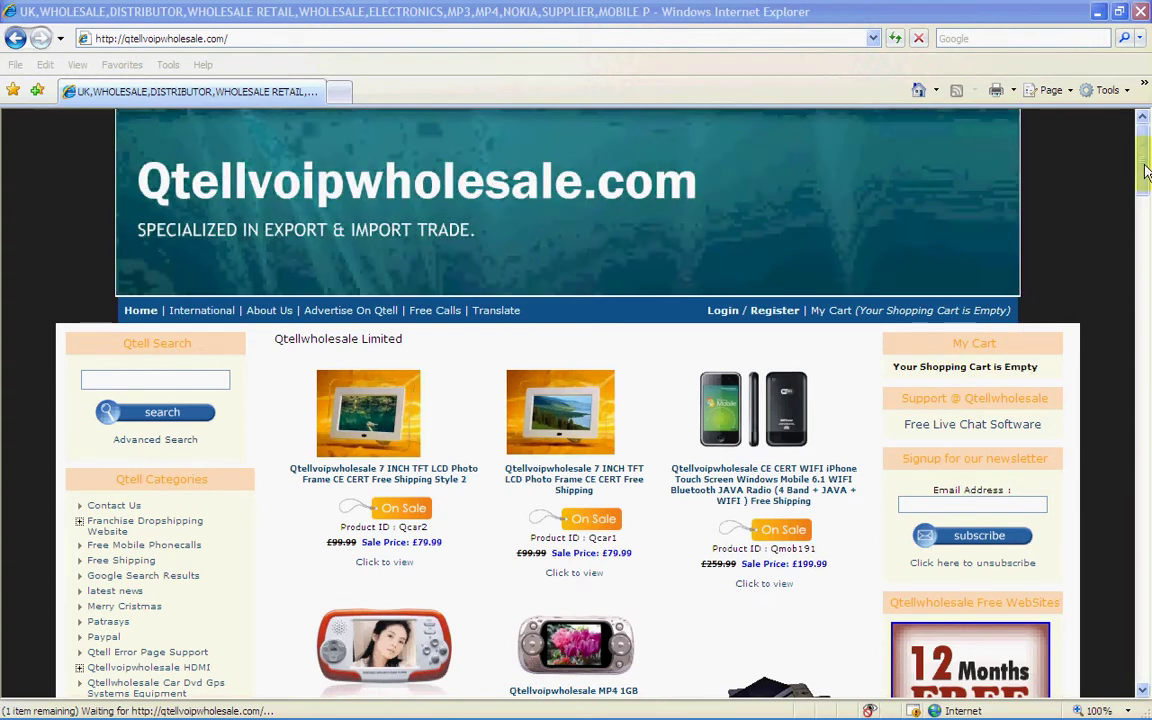
mouse_move(1143, 172)
mouse_down()
mouse_move(1138, 268)
mouse_move(1141, 176)
mouse_up()
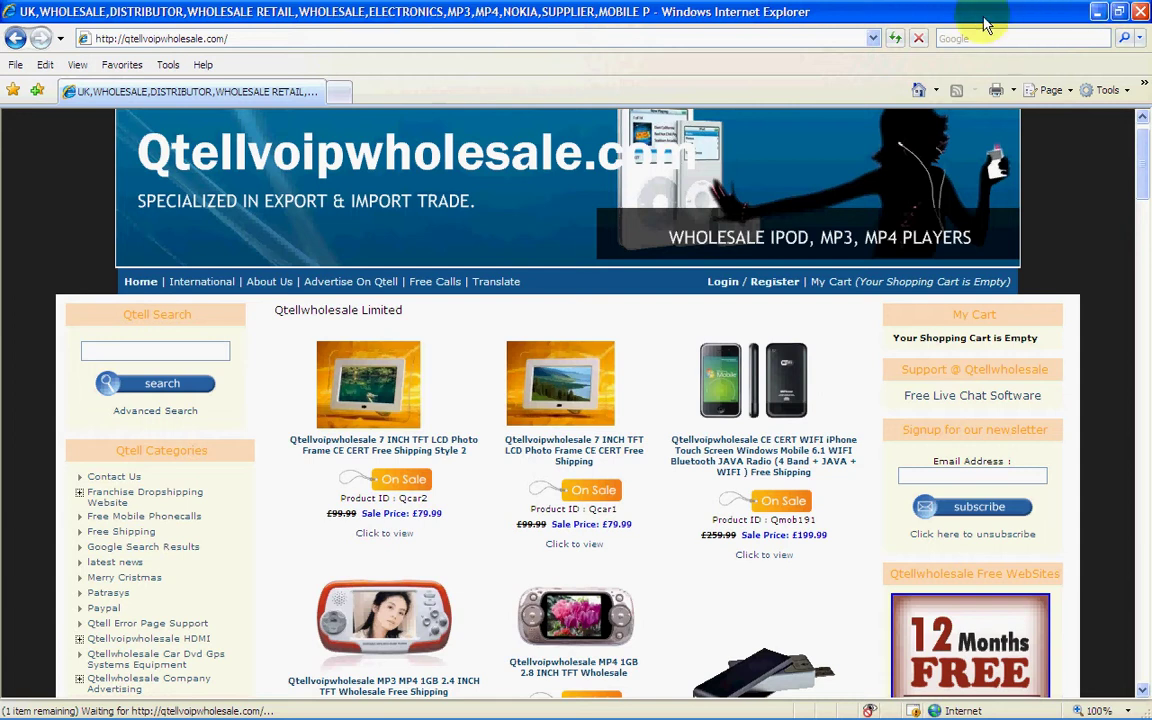
click(894, 38)
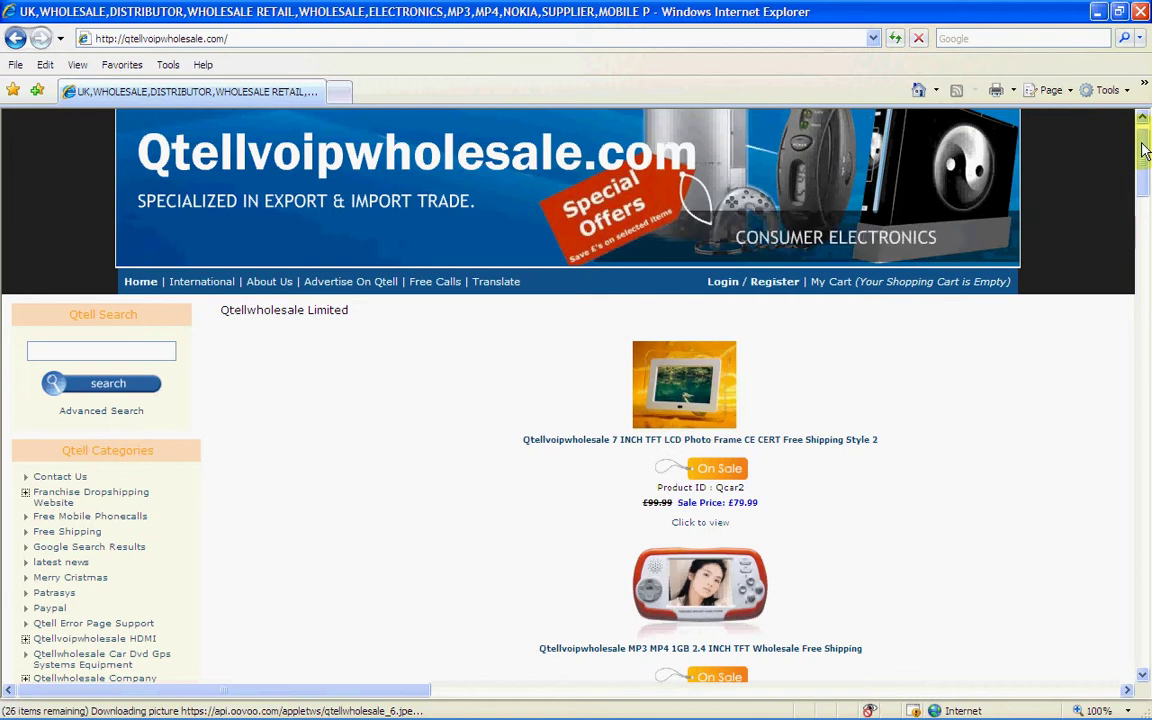
Step: Scroll the store page to the Support section's Live Help chat box
mouse_move(1145, 148)
mouse_down()
mouse_move(1146, 192)
mouse_move(1146, 143)
mouse_move(1147, 175)
mouse_move(1148, 160)
mouse_up()
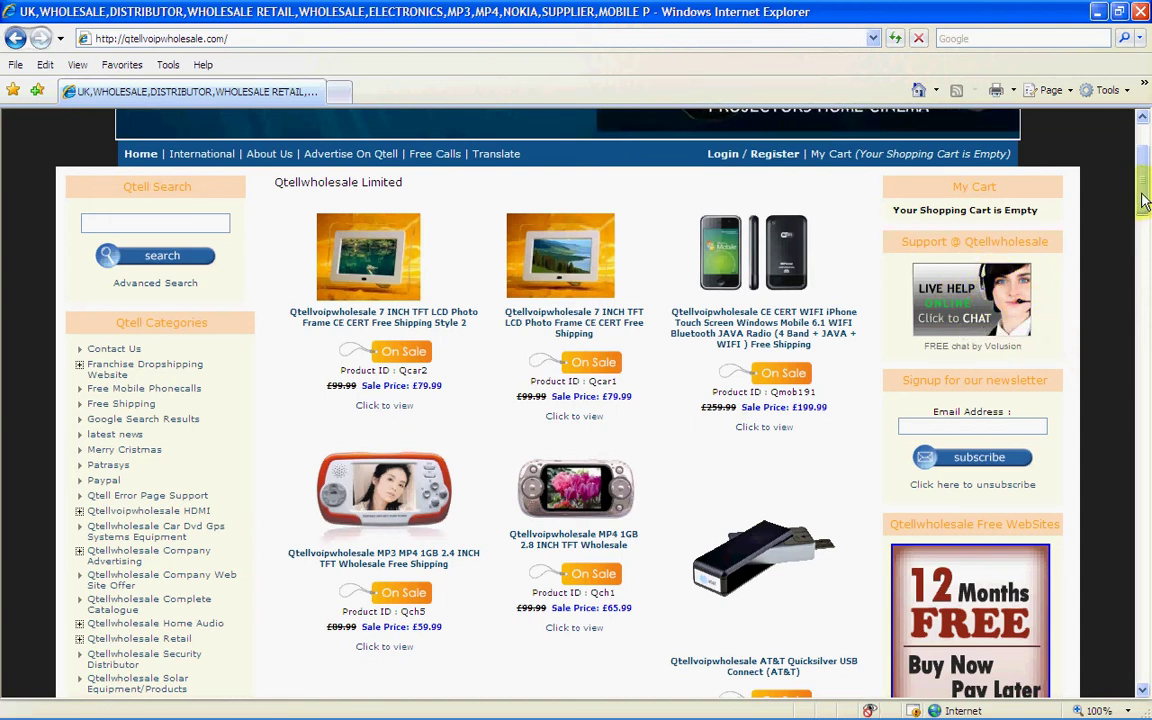
drag(1145, 203, 1075, 193)
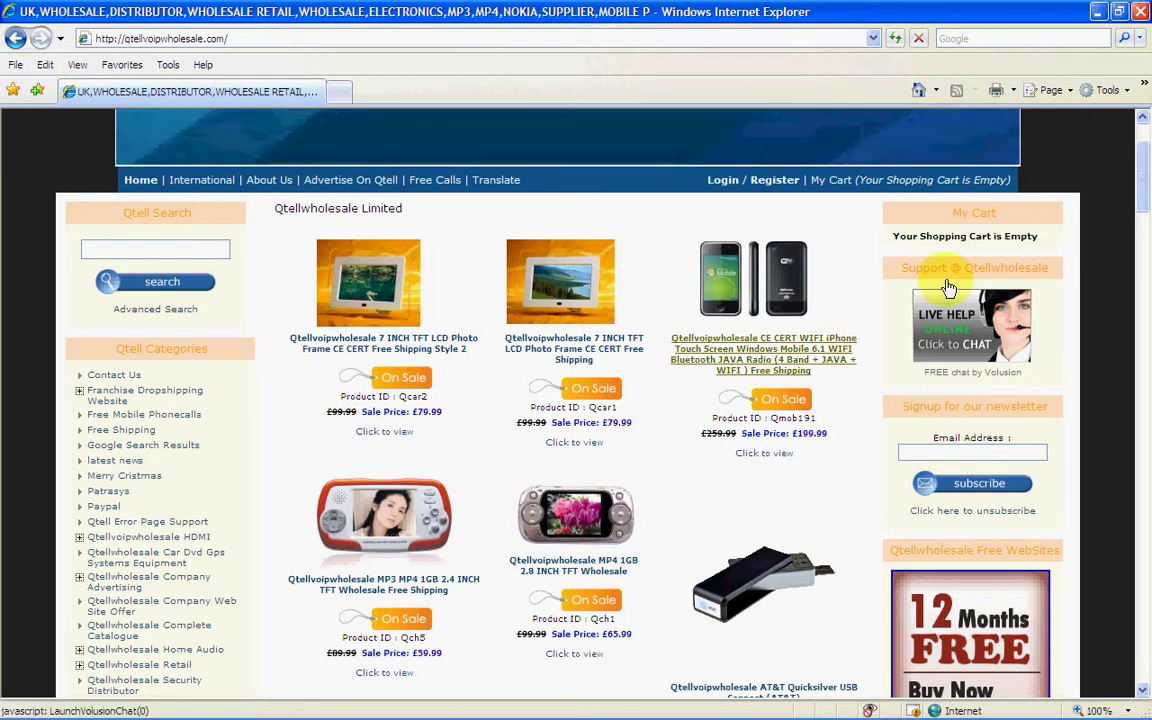
drag(1145, 191, 1148, 160)
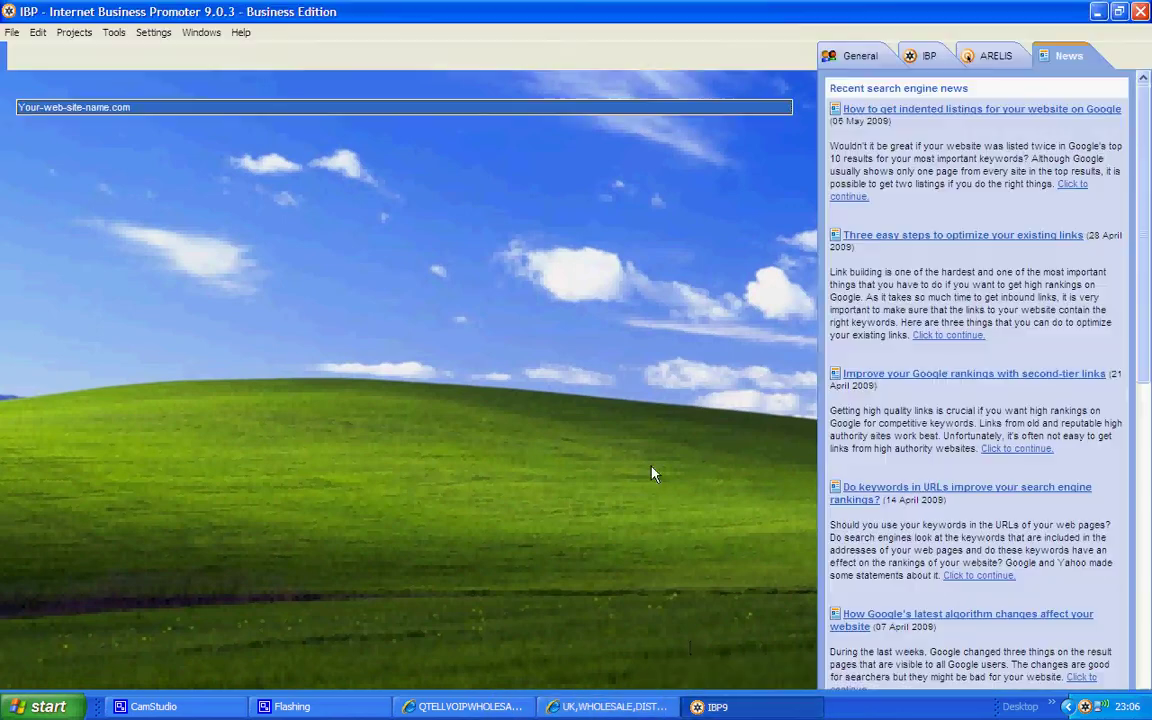
Step: Restore down the IBP window and show the General administration tasks
click(1118, 13)
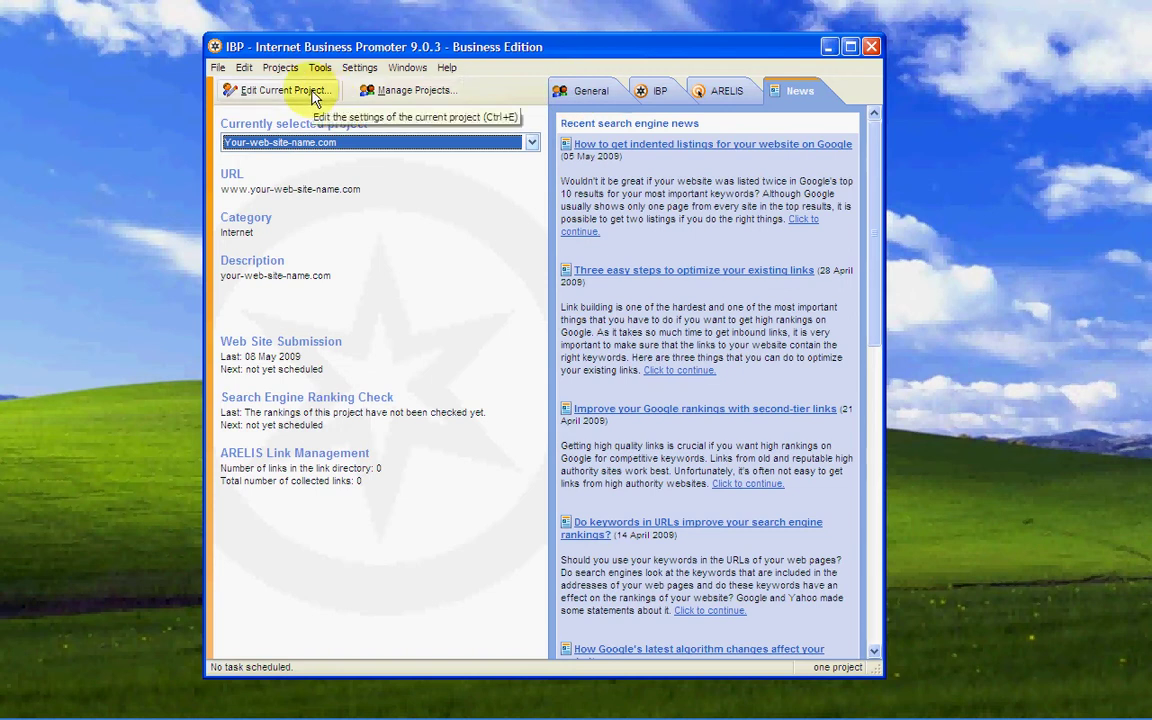
click(566, 95)
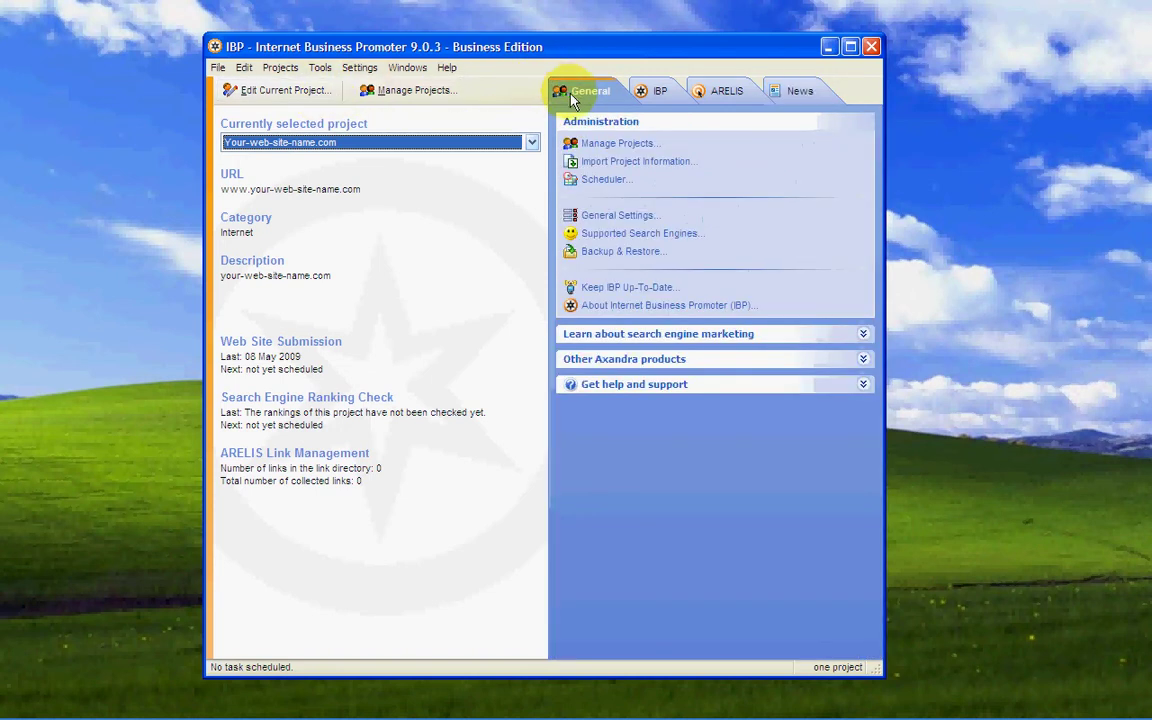